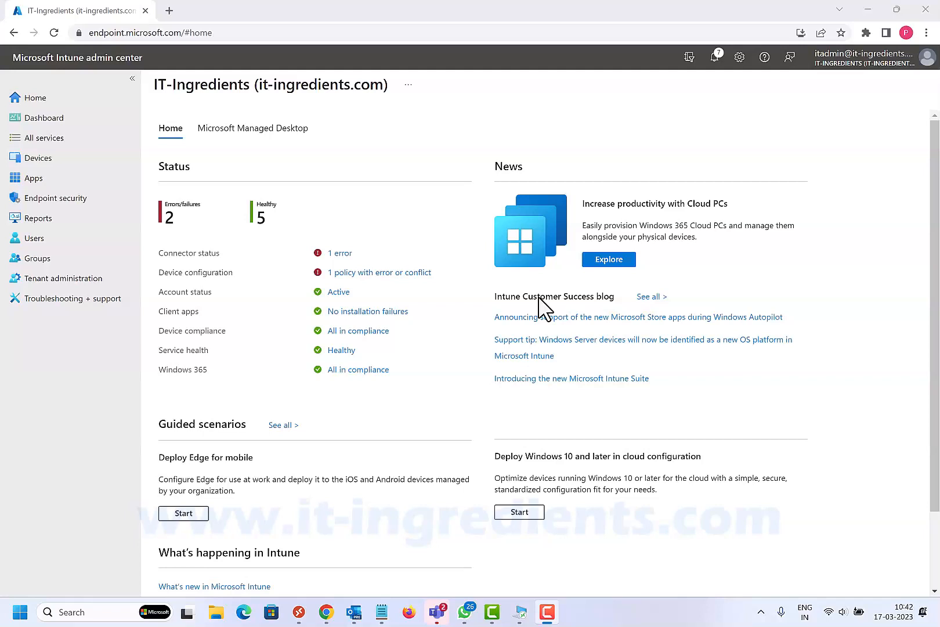
- Start adding a new app of type Windows app (Win32) to the Windows apps list
left_click(35, 182)
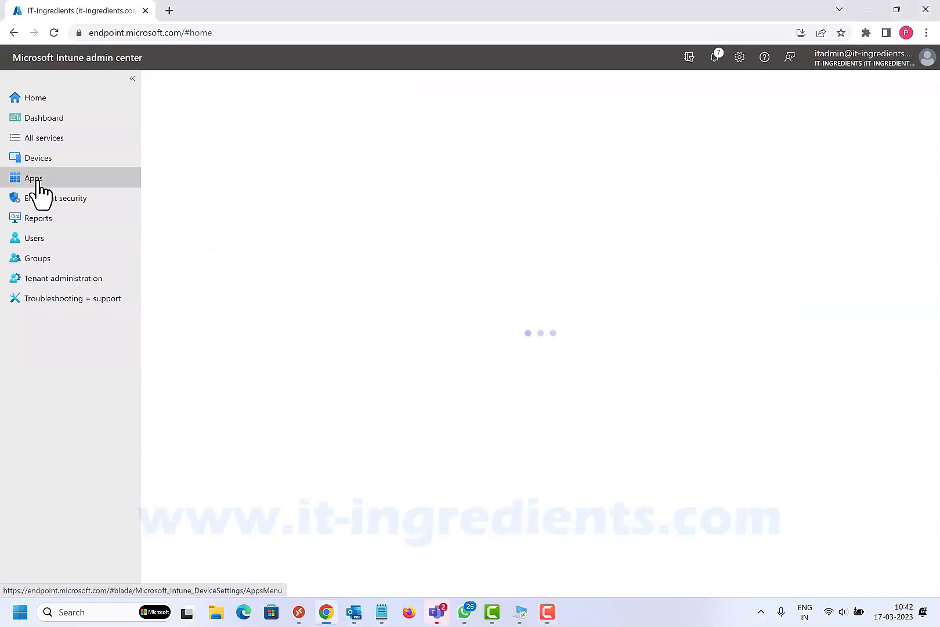
left_click(189, 249)
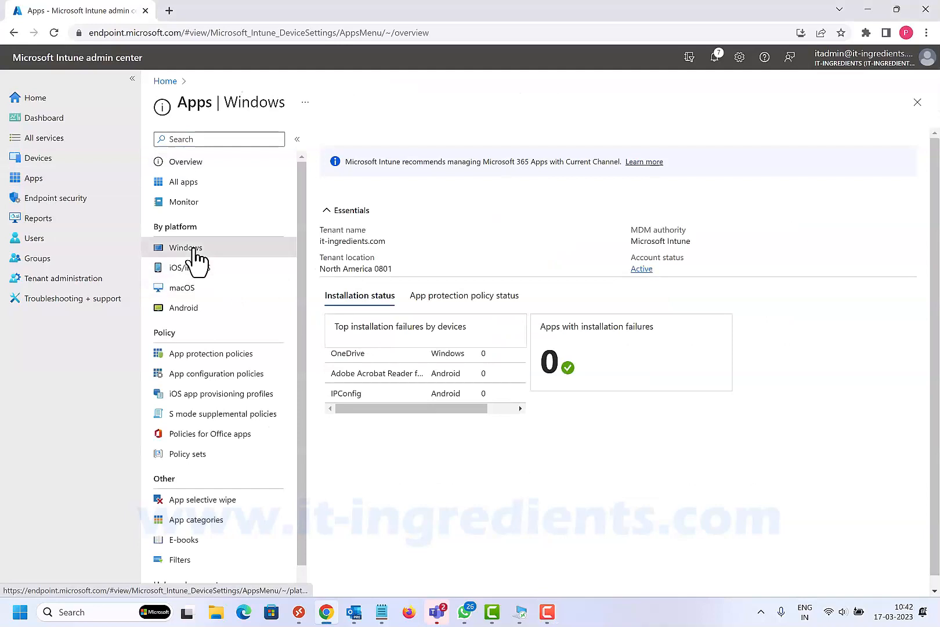
left_click(352, 149)
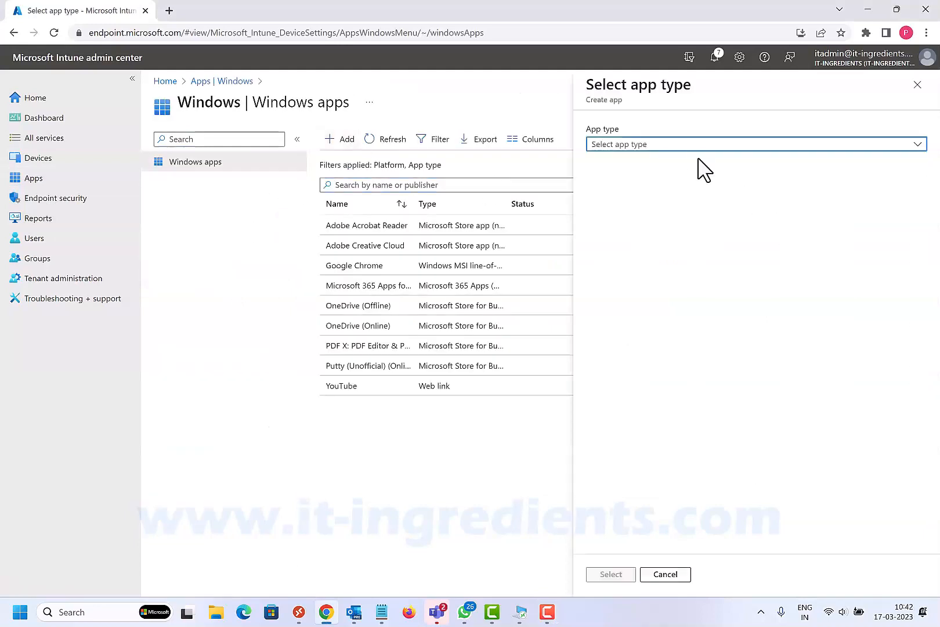
left_click(672, 146)
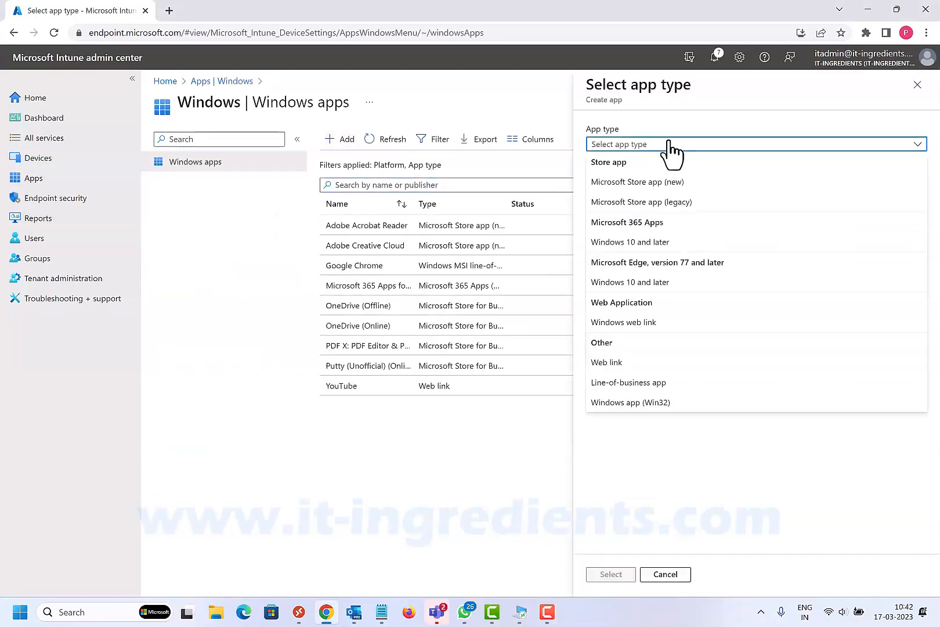
left_click(642, 404)
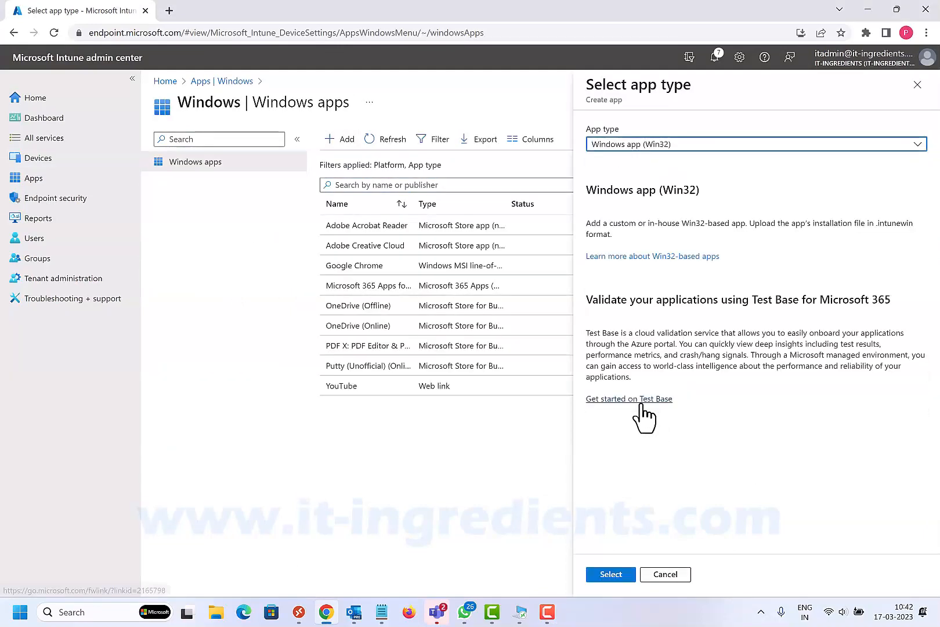
left_click(611, 575)
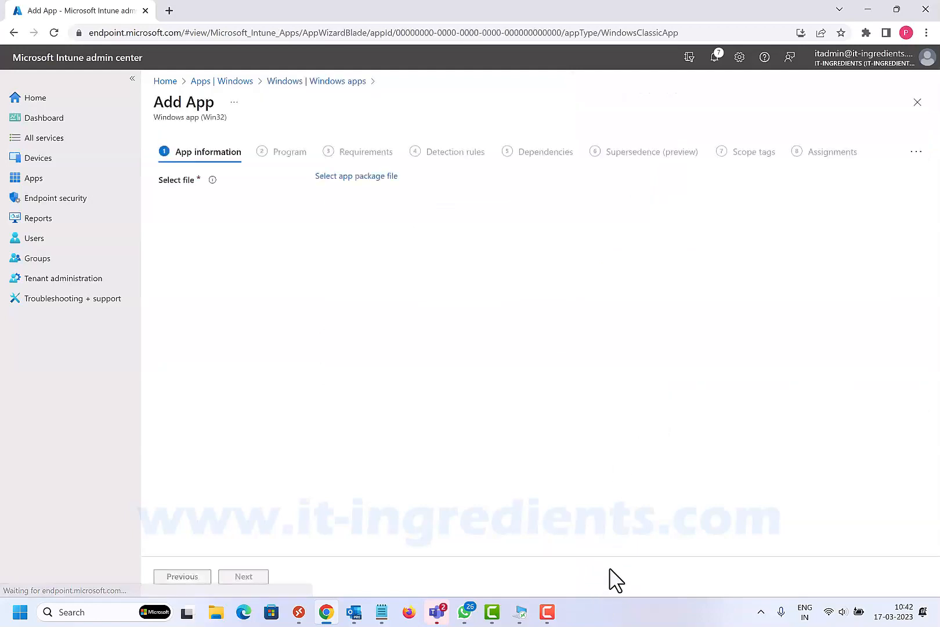
- Choose VC_redist.x64.intunewin from C:\apps\Apps as the app package file and confirm it
left_click(370, 177)
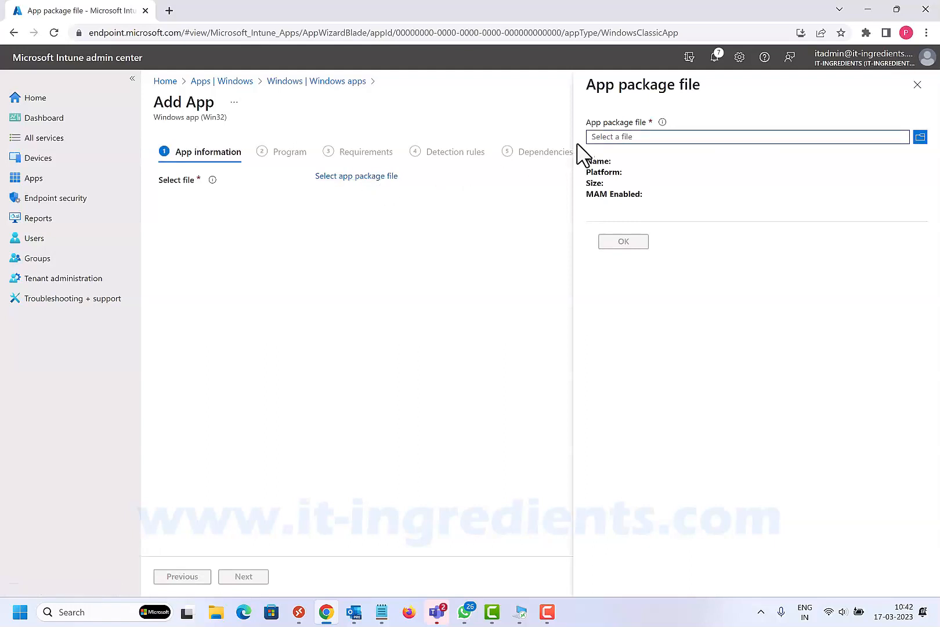
left_click(607, 137)
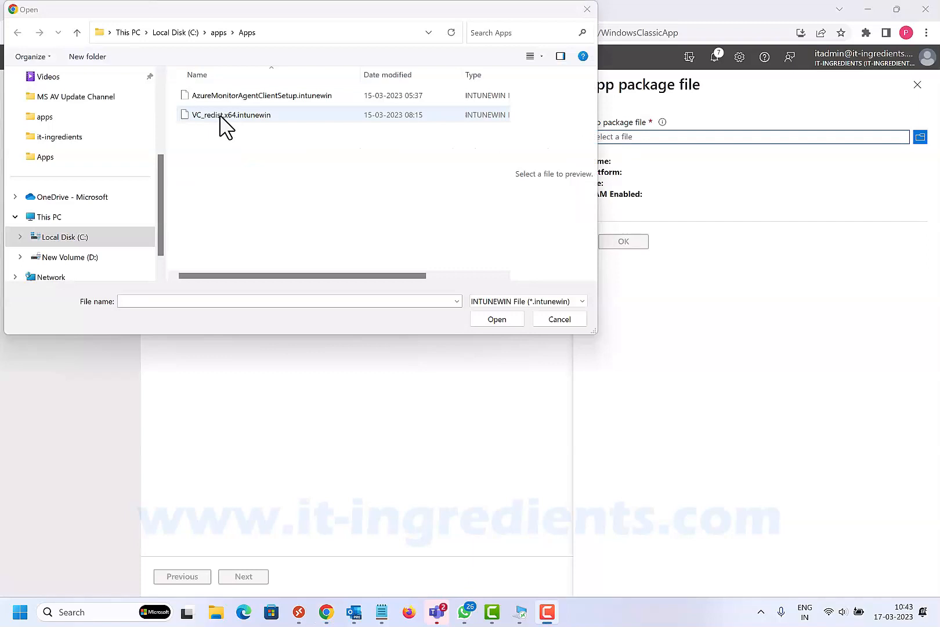
left_click(225, 125)
left_click(501, 321)
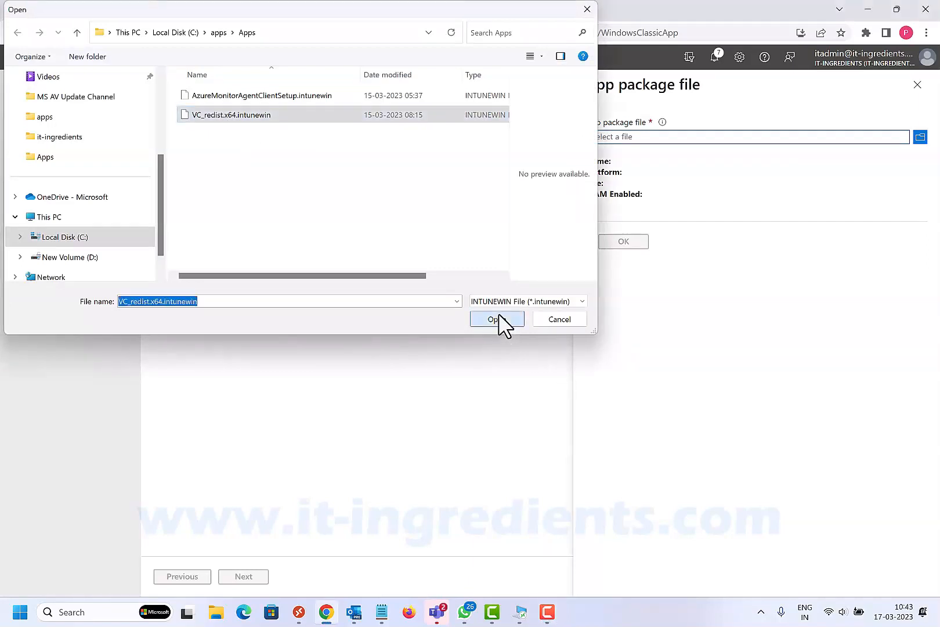
left_click(616, 244)
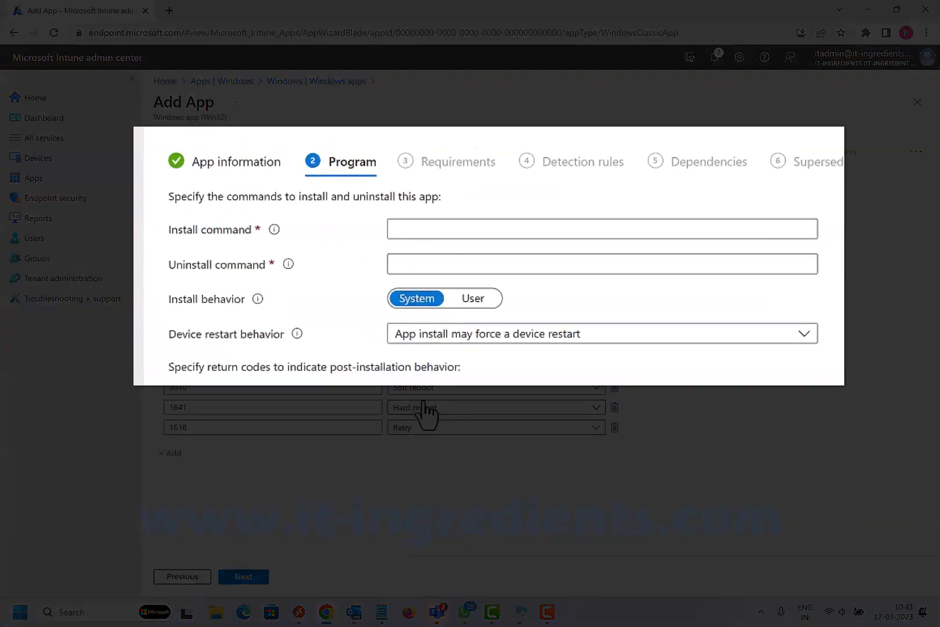
- Enter VC_redist.x64.exe /quiet /norestart as install command, and the quiet, no-reboot VC_redist.x64.exe uninstall command from %ProgramData%\Package Cache\{d92971ab-f030-43c8-8545-c66c818d0e05}, then continue to the requirements
left_click(381, 612)
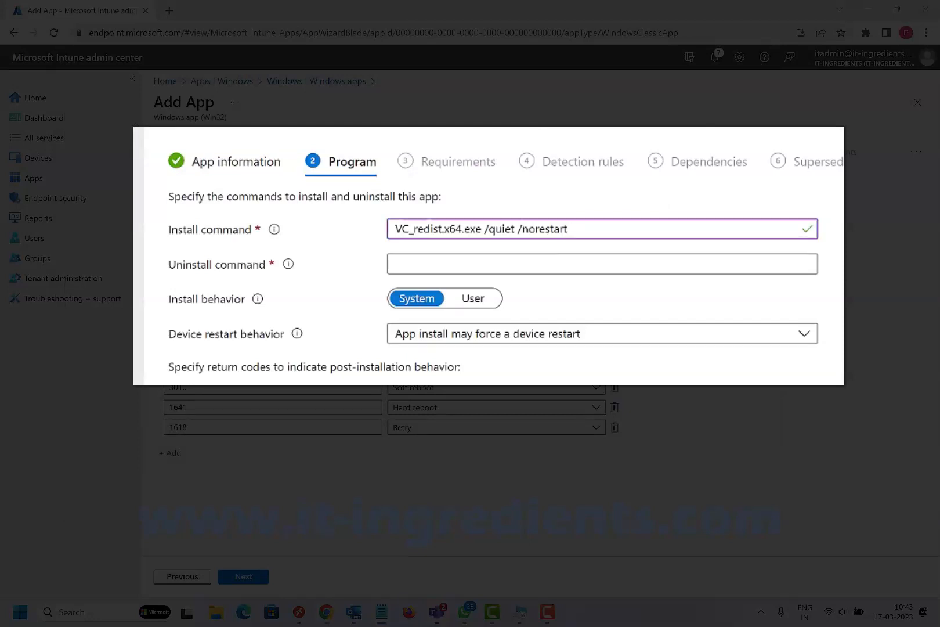
left_click(804, 258)
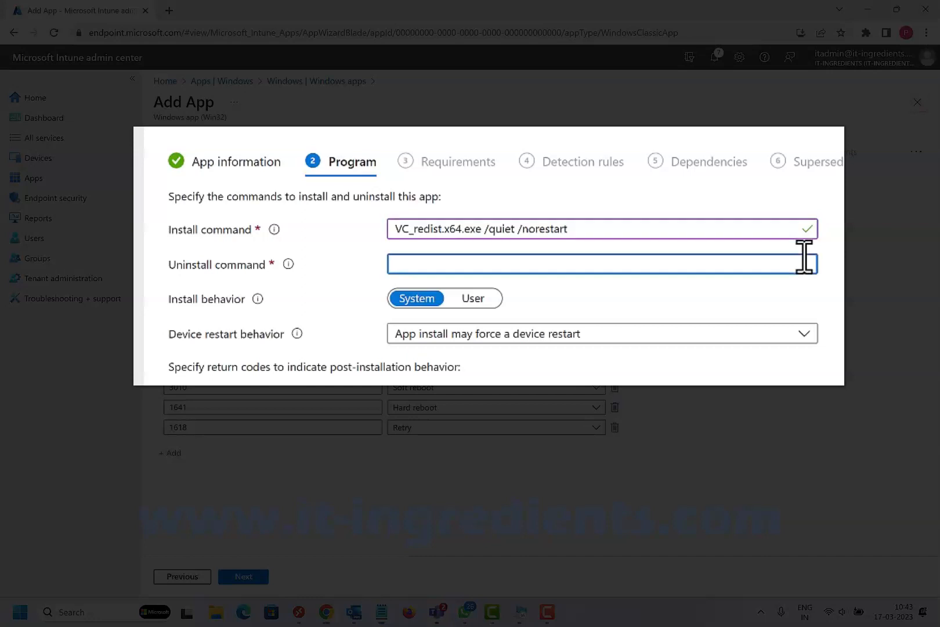
key("ctrl+v")
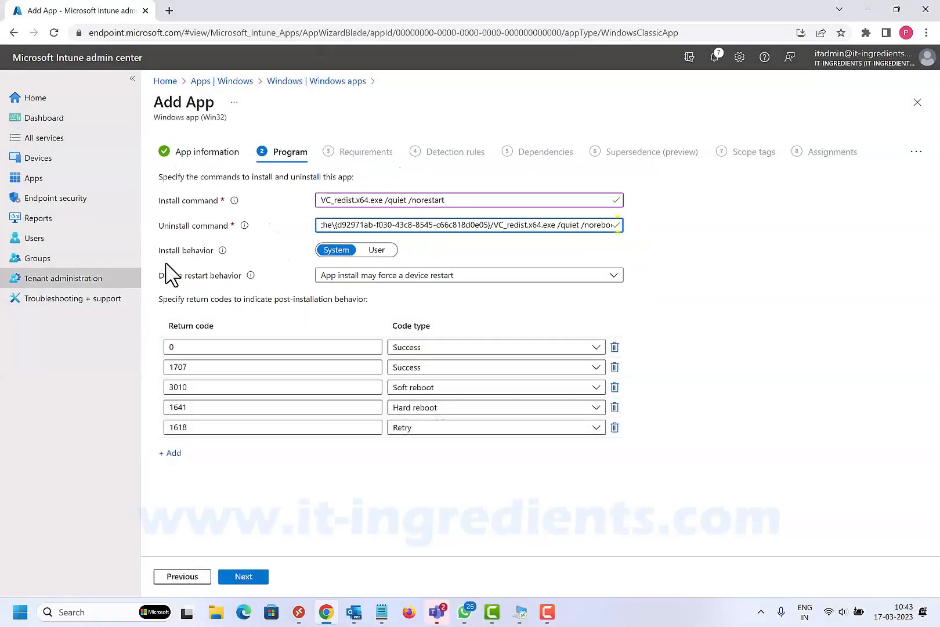
left_click(188, 284)
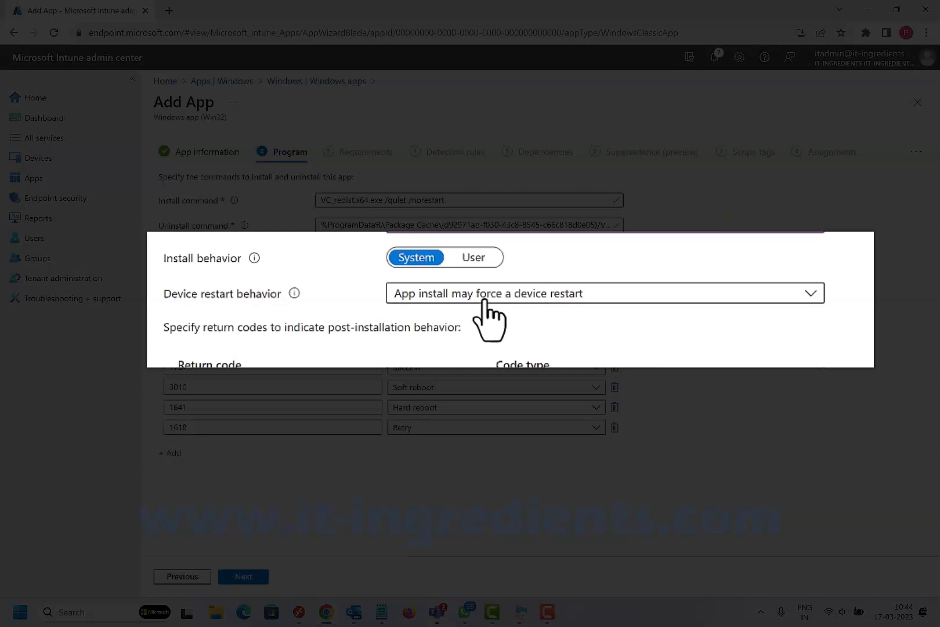
left_click(251, 574)
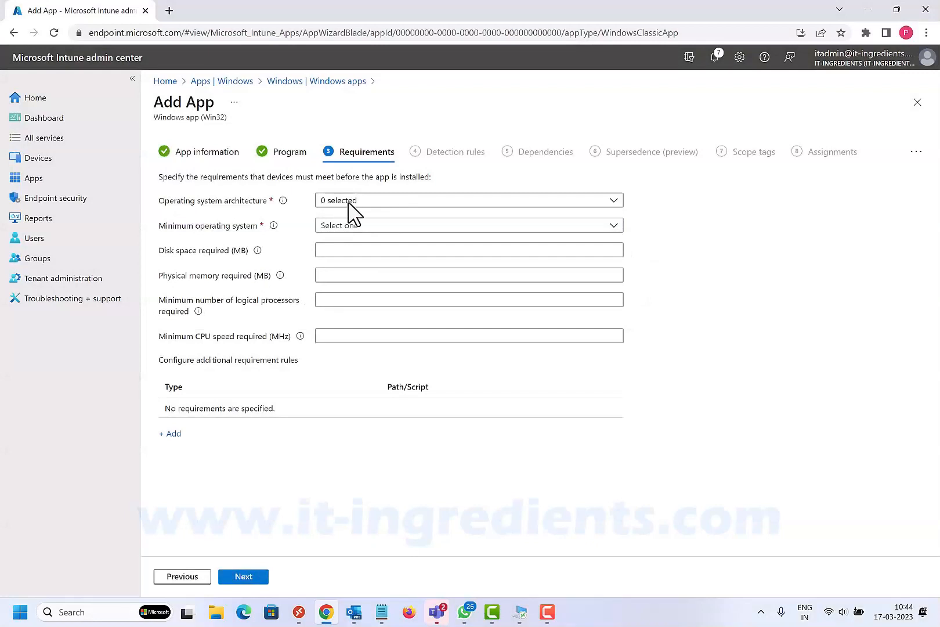
- Require 32-bit and 64-bit operating system architectures with Windows 10 2004 as the minimum operating system, and continue to the detection rules
left_click(351, 203)
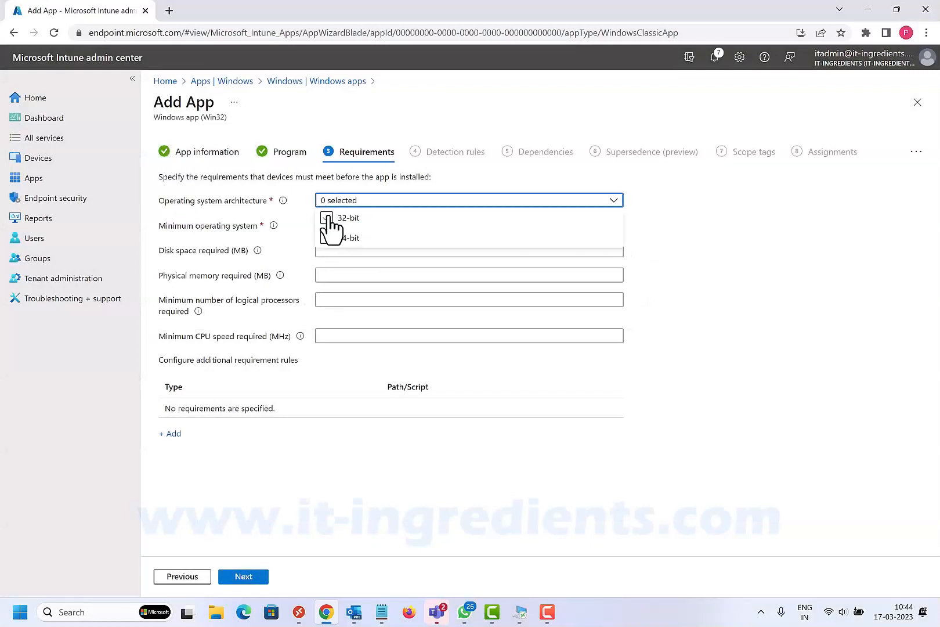
left_click(326, 219)
left_click(326, 238)
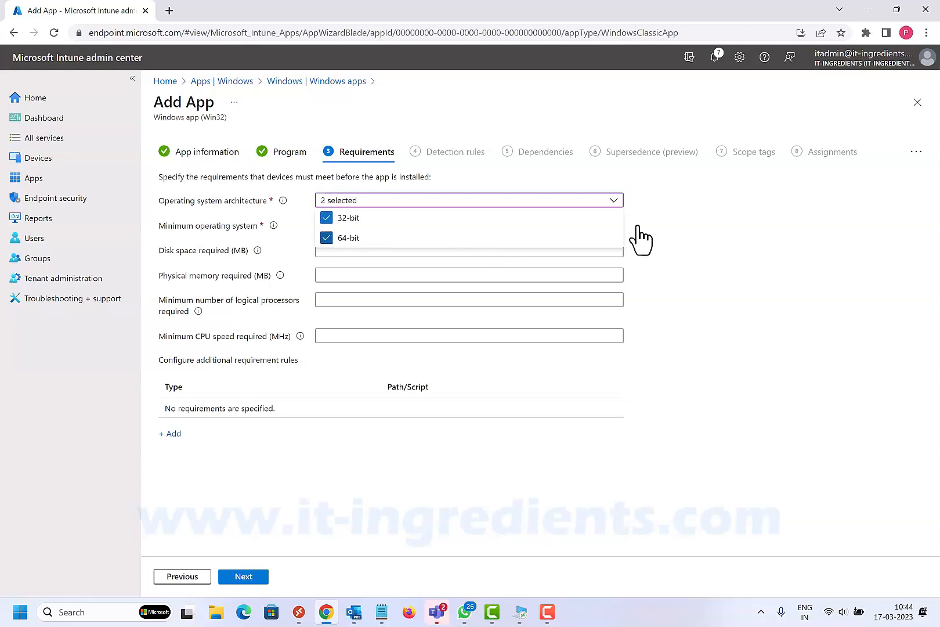
left_click(695, 215)
left_click(352, 227)
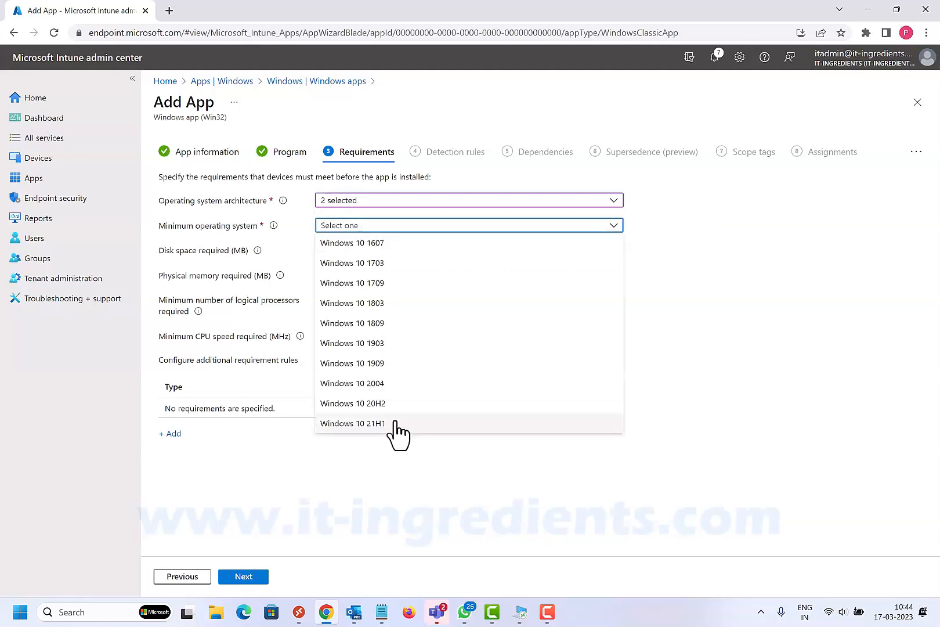
left_click(370, 384)
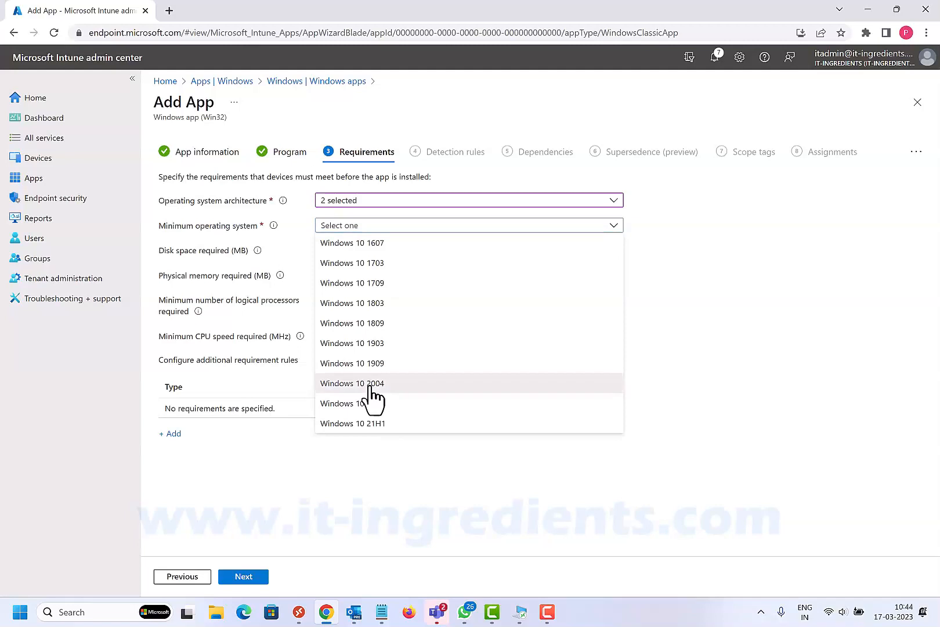
left_click(243, 576)
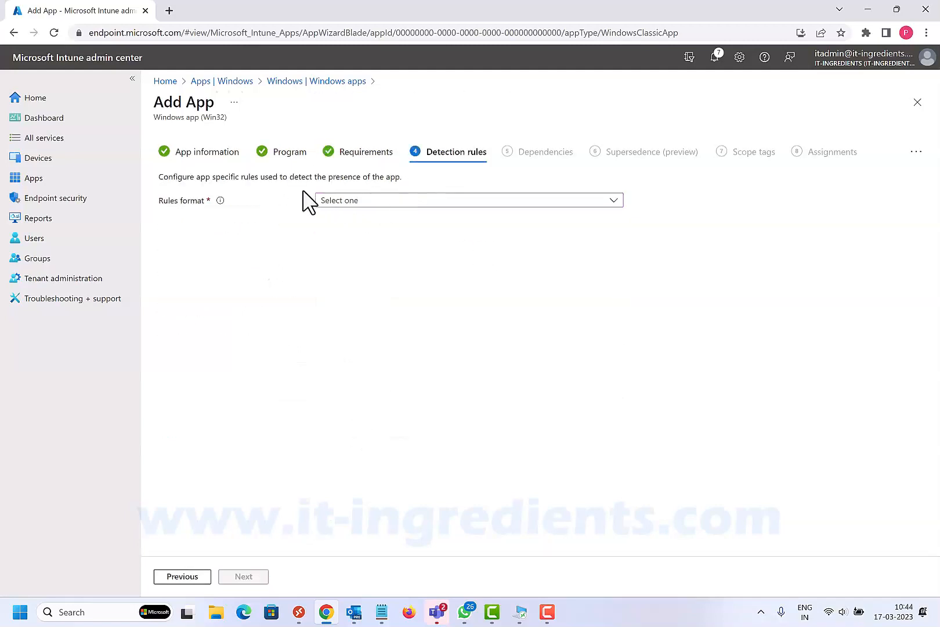
- Set the detection rules format to Manually configure detection rules
left_click(360, 209)
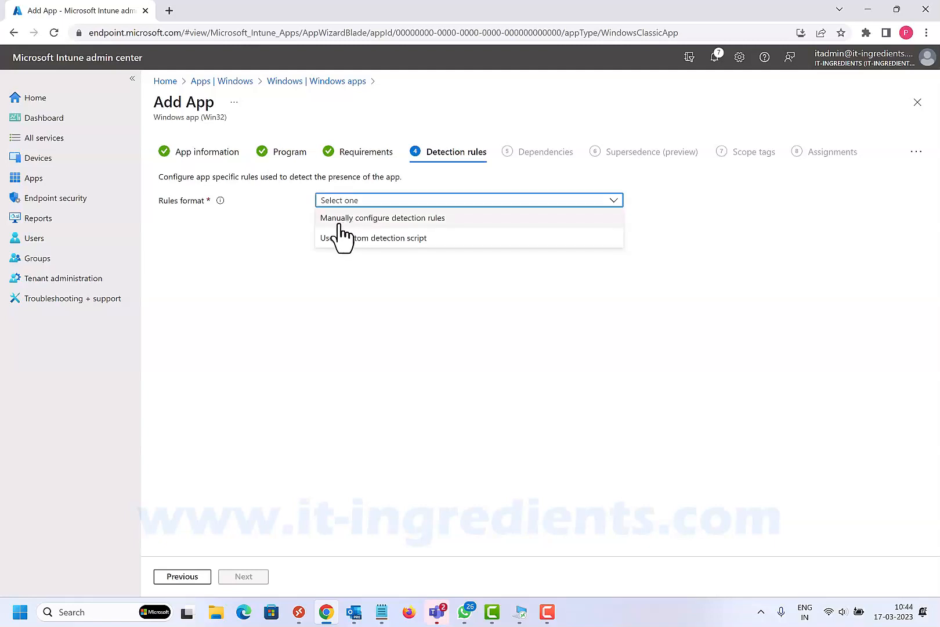
left_click(342, 220)
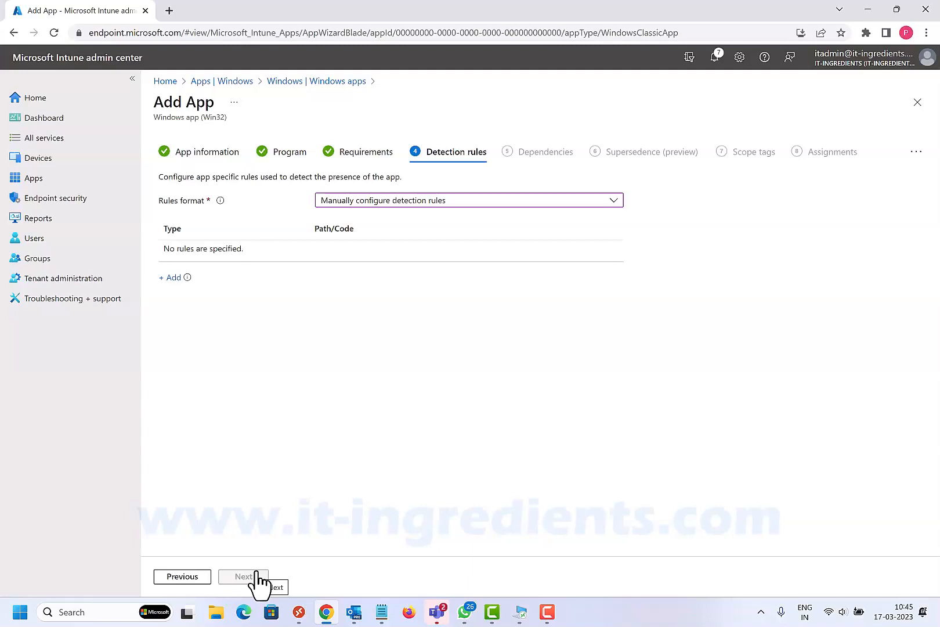
left_click(444, 201)
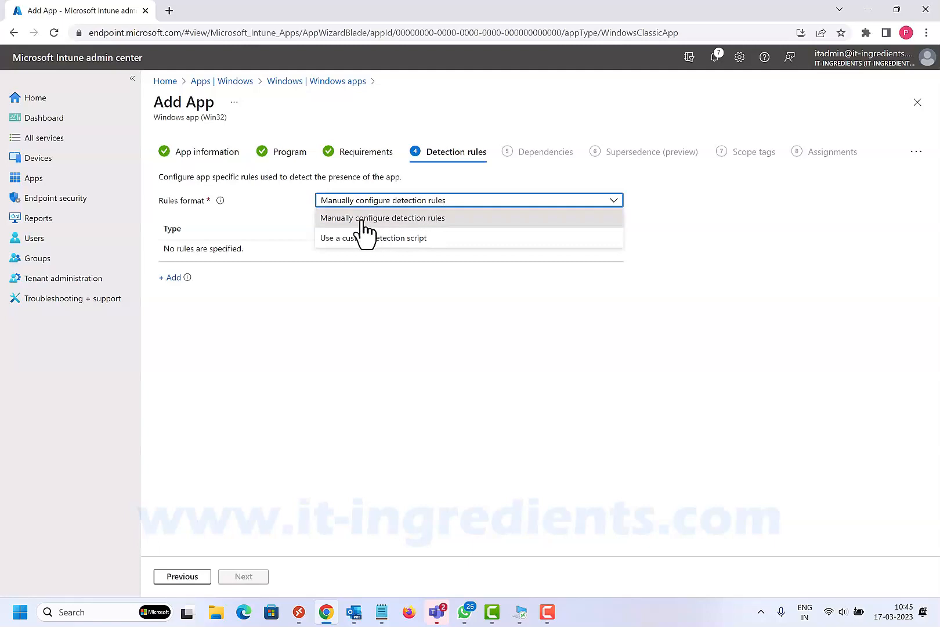
left_click(413, 218)
left_click(387, 201)
left_click(381, 220)
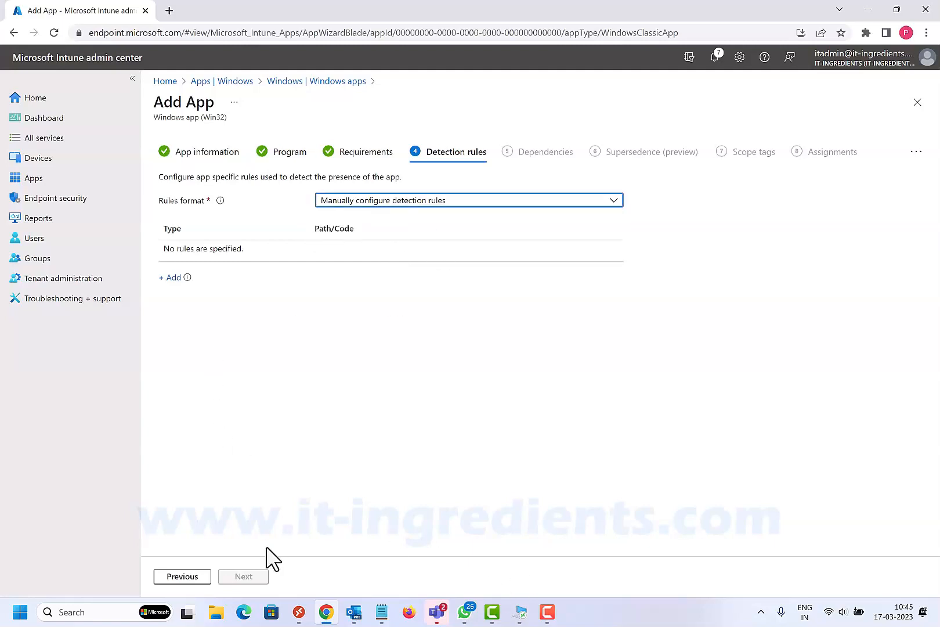
- Add a detection rule of type File with the path %ProgramData%\Package Cache\{d92971ab-f030-43c8-8545-c66c818d0e05}
left_click(173, 277)
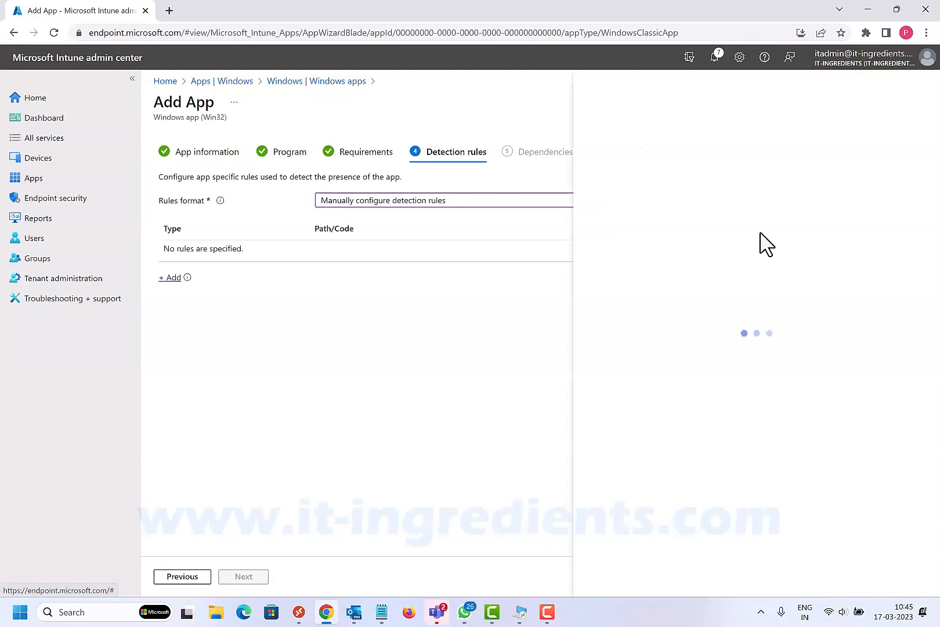
left_click(746, 152)
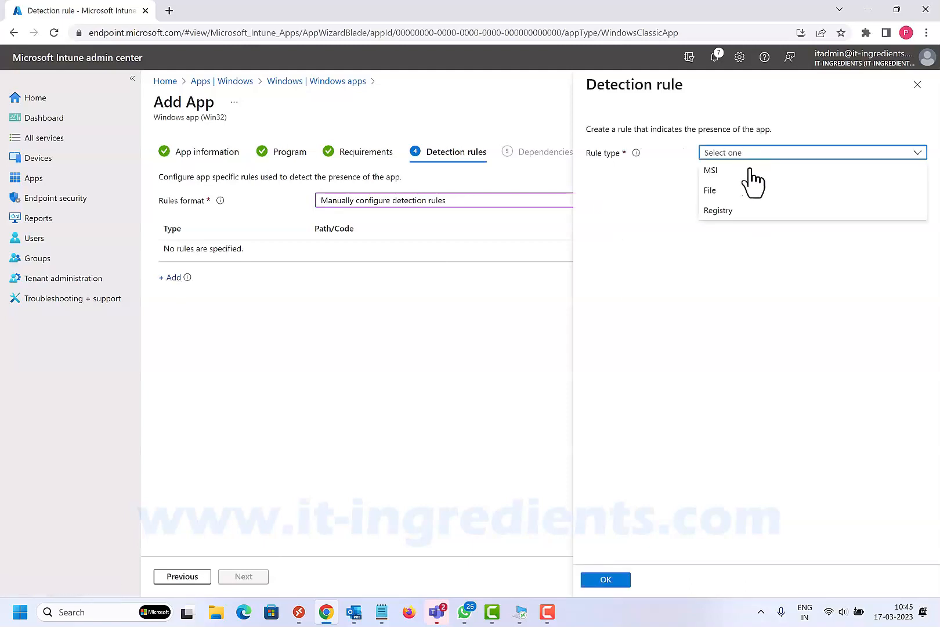
left_click(718, 191)
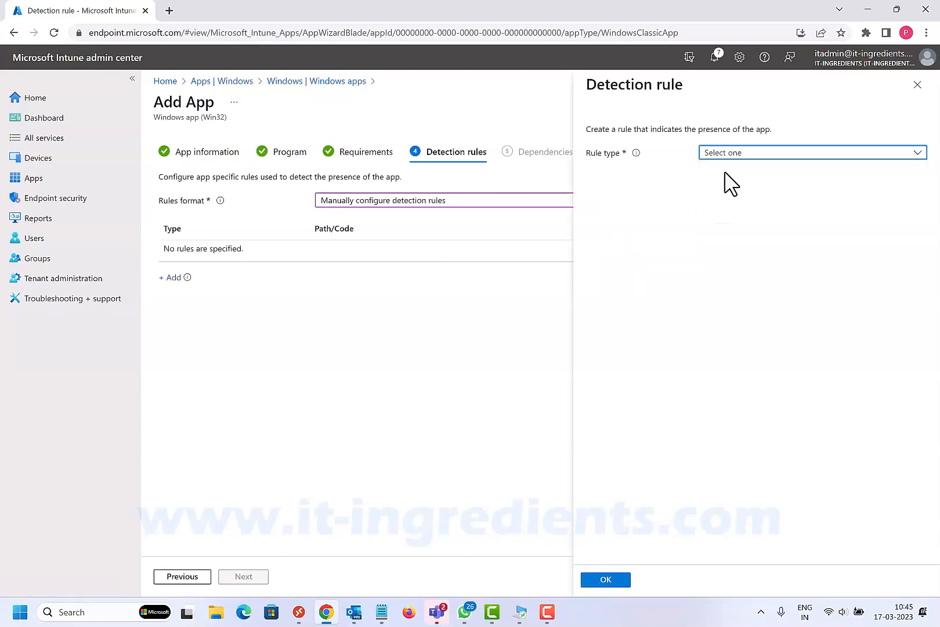
left_click(711, 187)
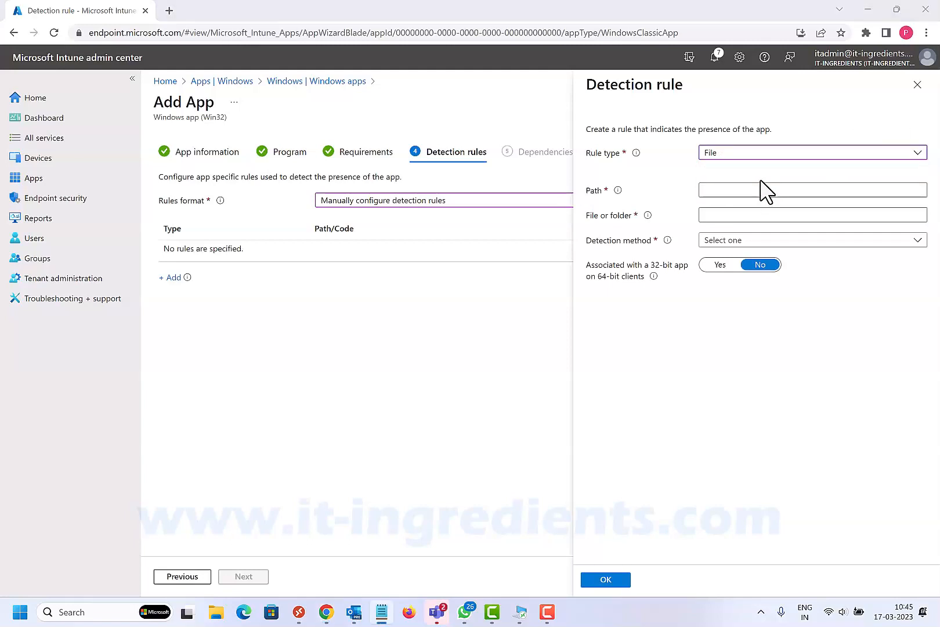
left_click(756, 191)
left_click(755, 191)
key("ctrl+v")
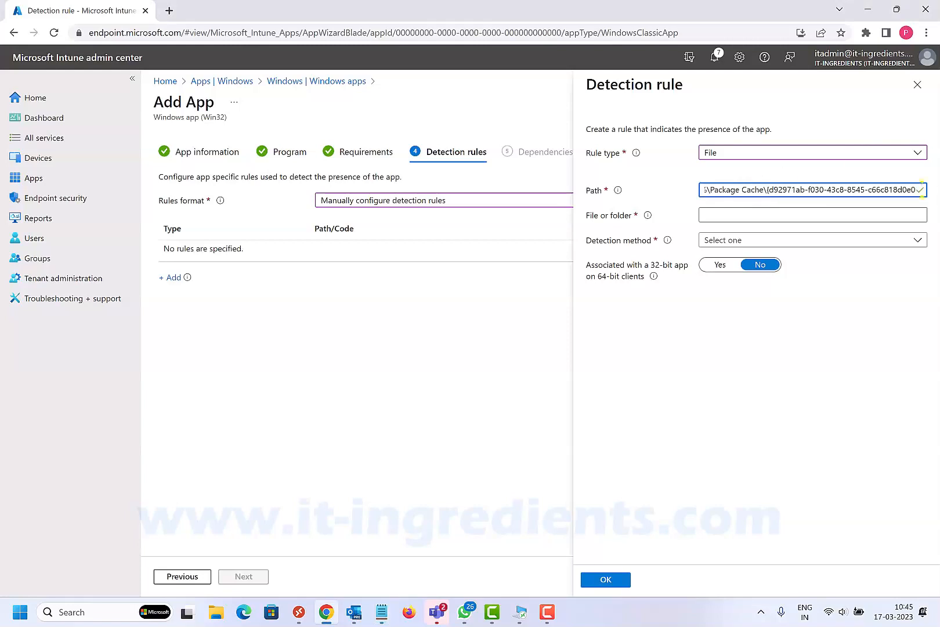
- Set the rule's file to VC_redist.x64.exe with the detection method File or folder exists, and save the rule
key("alt+Tab")
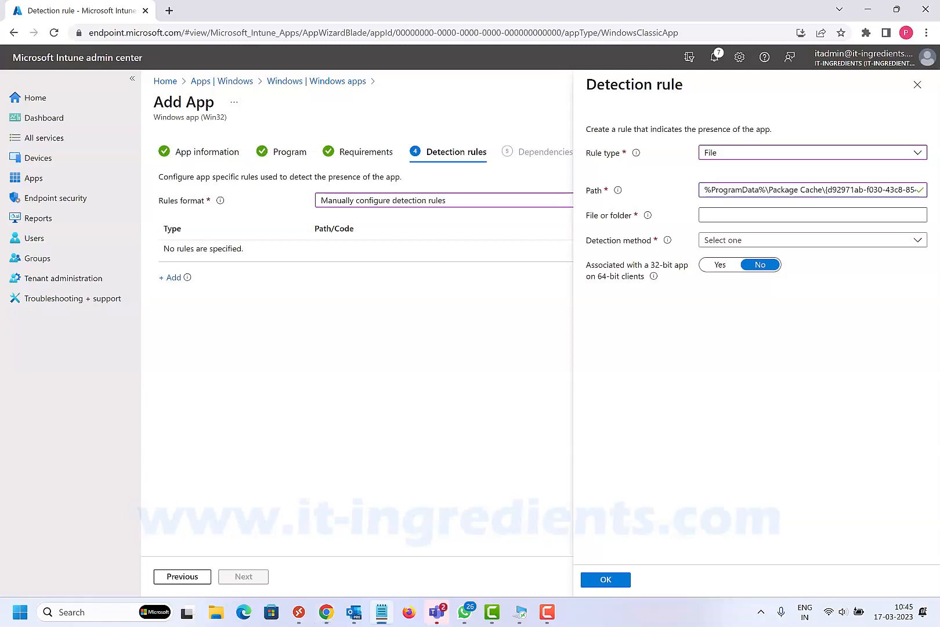
left_click(792, 214)
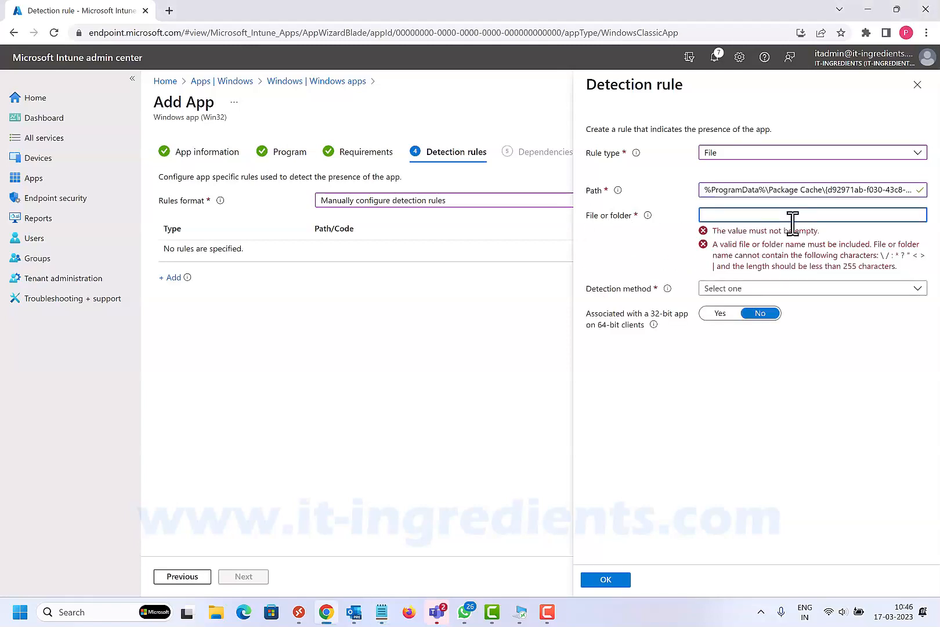
type("VC_redist.x64.exe")
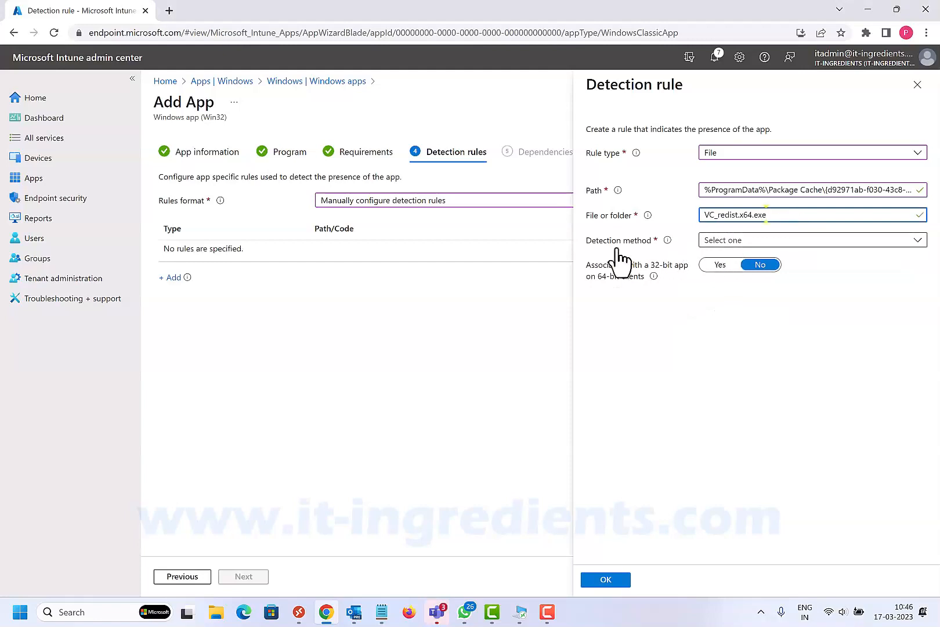
left_click(641, 242)
left_click(713, 242)
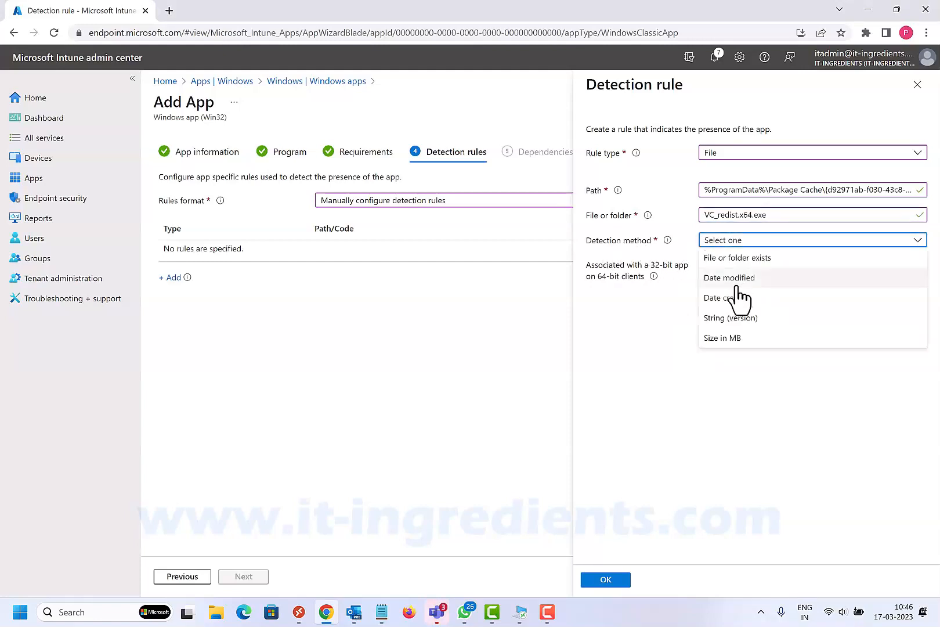
left_click(744, 259)
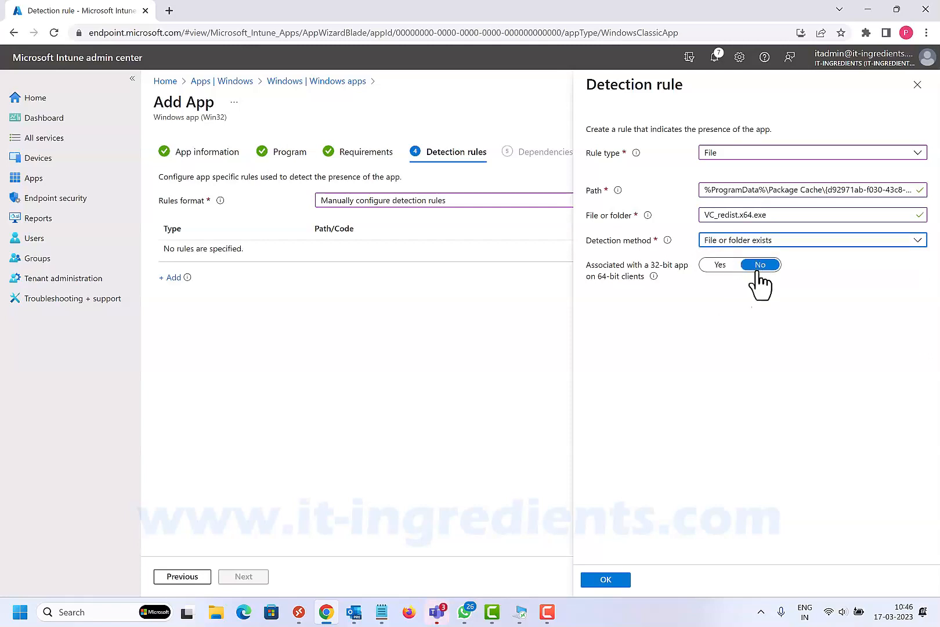
left_click(617, 577)
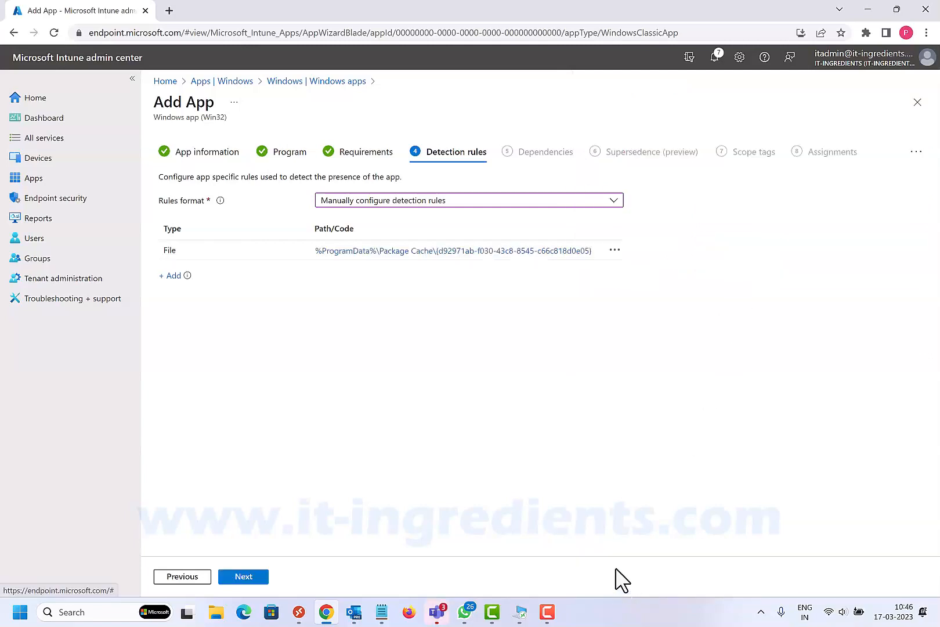
- Leave dependencies, supersedence, scope tags and assignments unset, and create the VC_redist.x64.exe app
left_click(251, 576)
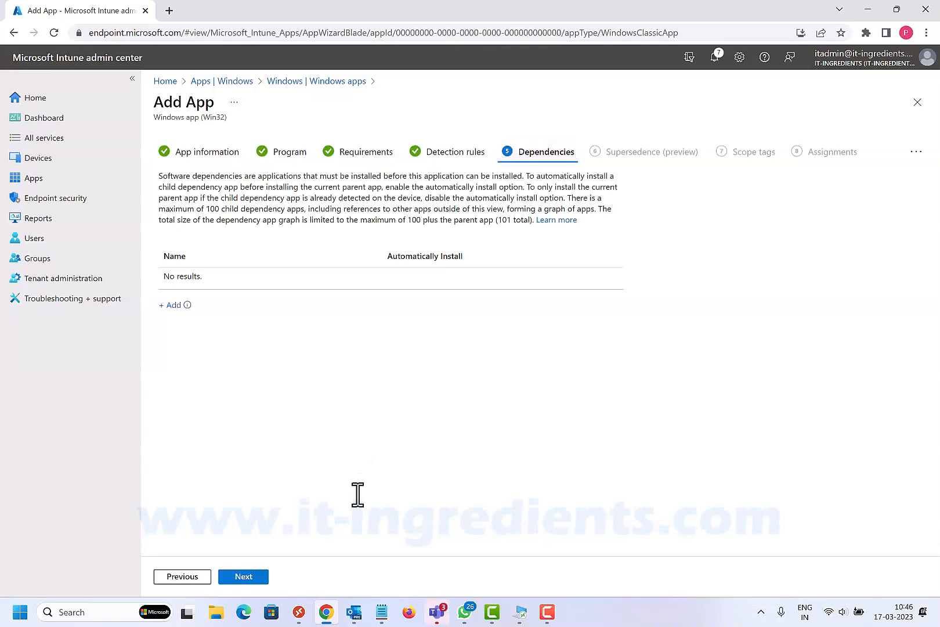
left_click(246, 576)
left_click(245, 577)
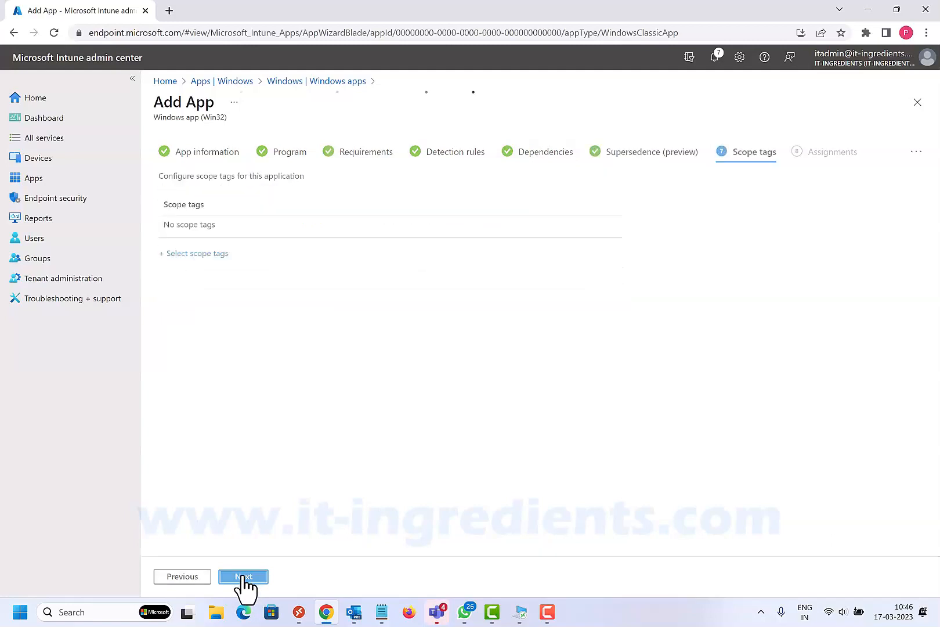
left_click(243, 576)
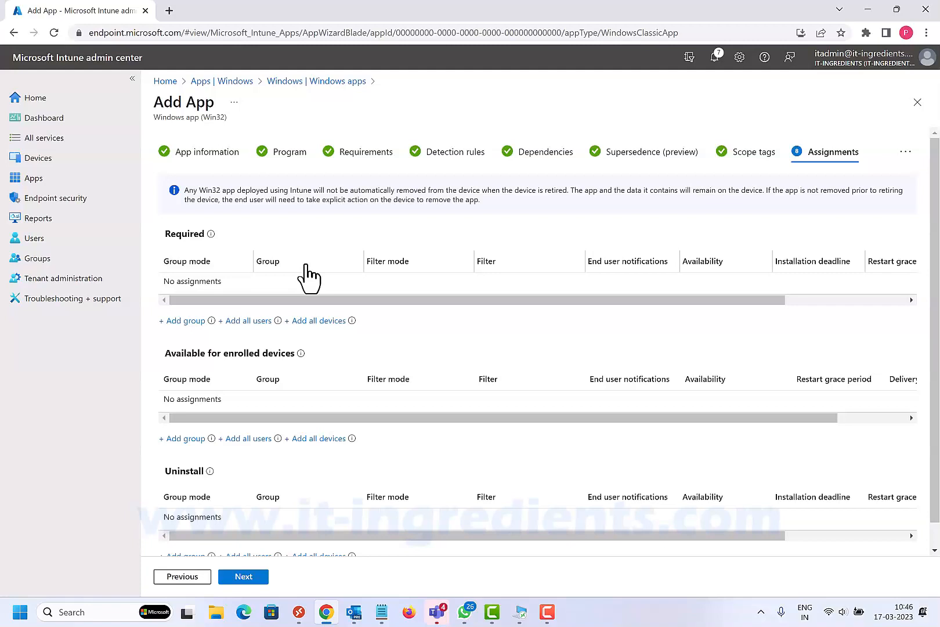
left_click(244, 577)
left_click(244, 576)
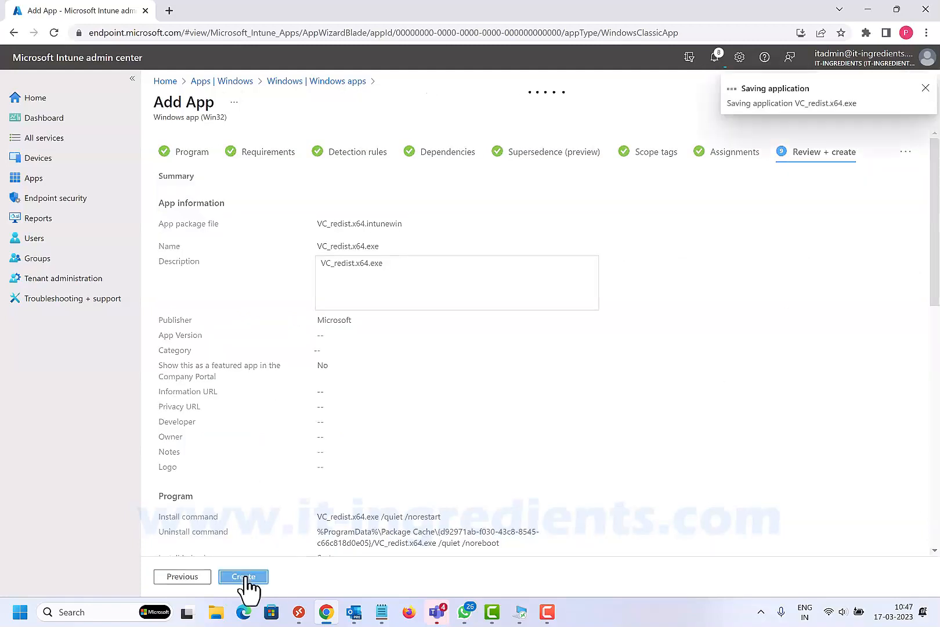
- Check the notifications for the creation and package upload status of the VC_redist.x64.exe app
left_click(716, 56)
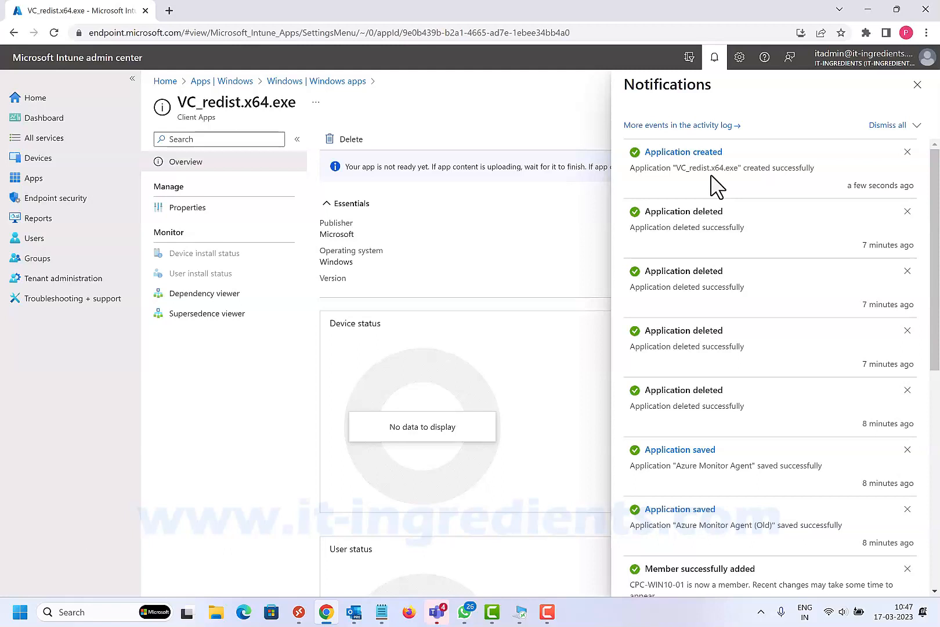
left_click(715, 57)
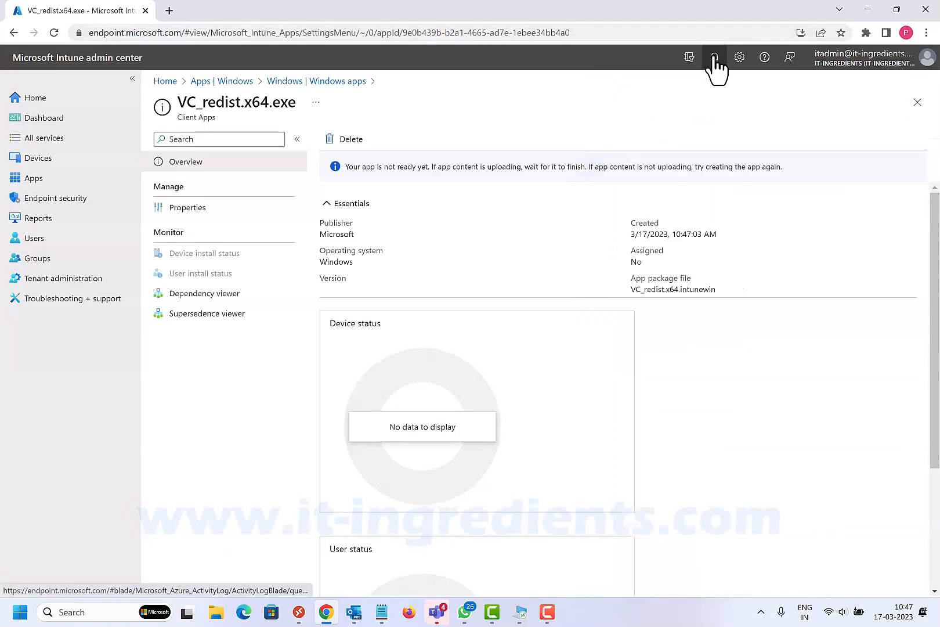
left_click(714, 57)
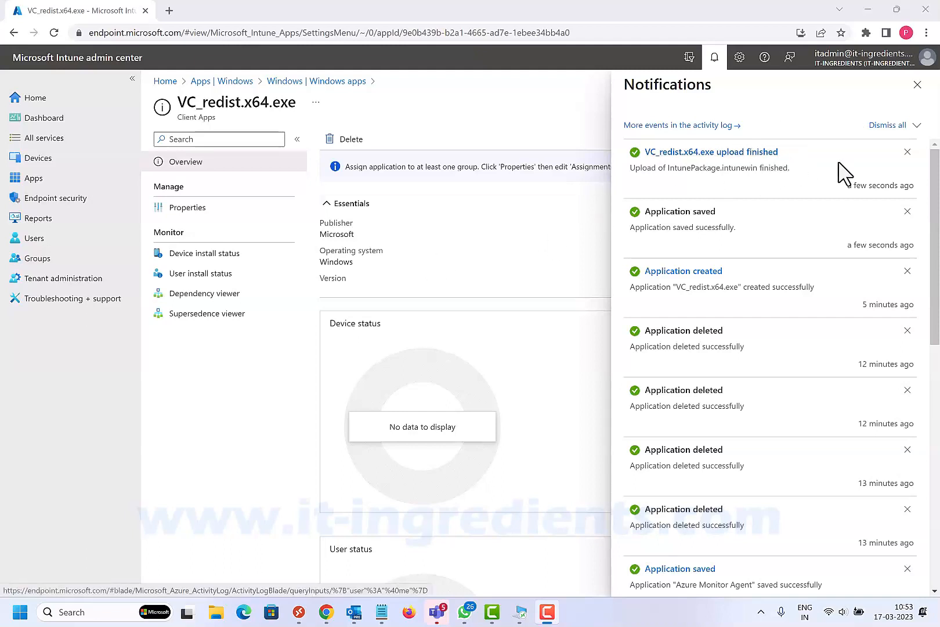
left_click(916, 85)
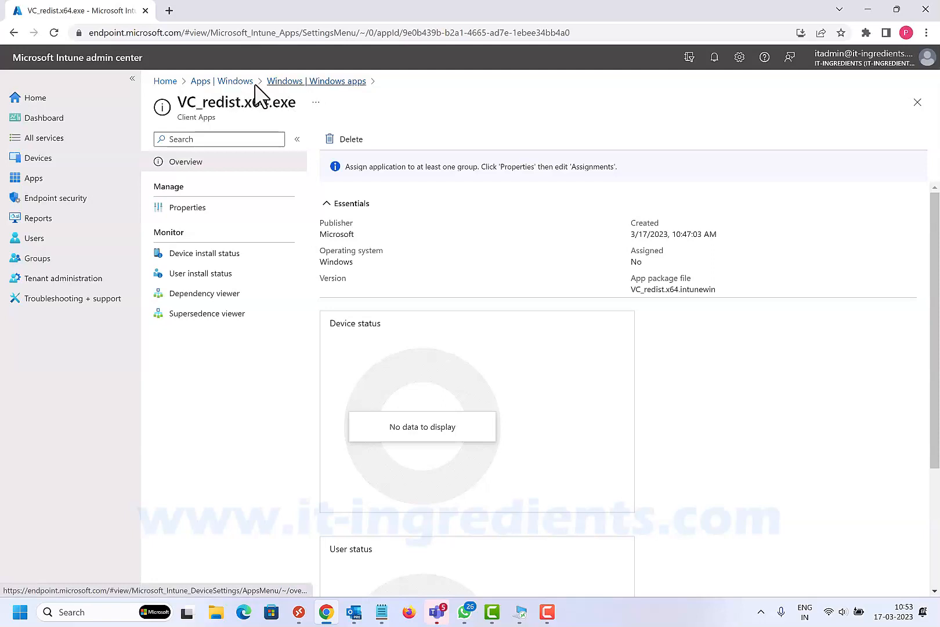
- Return to the Windows apps list and start adding an app of type Windows app (Win32)
left_click(238, 84)
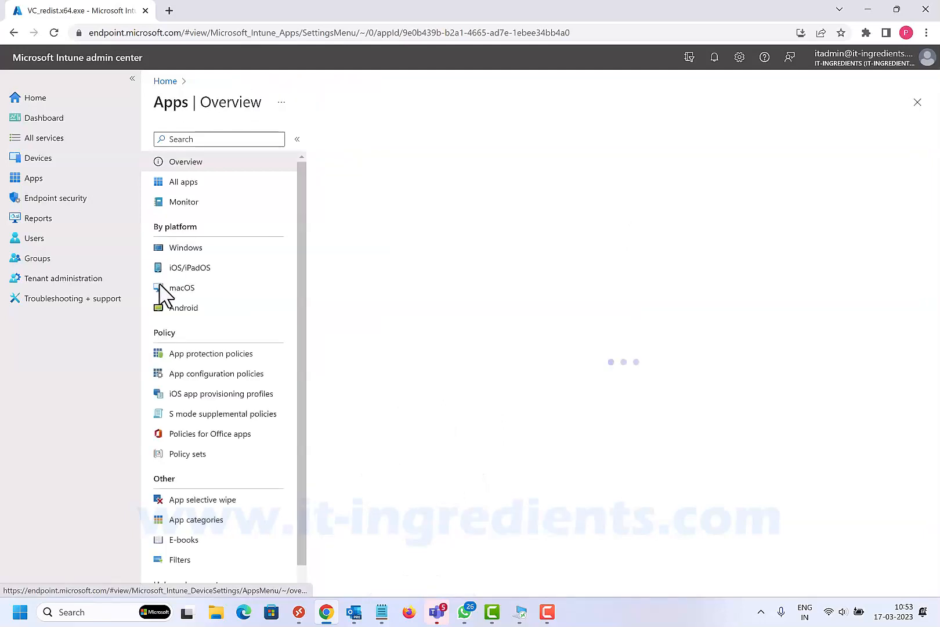
left_click(186, 248)
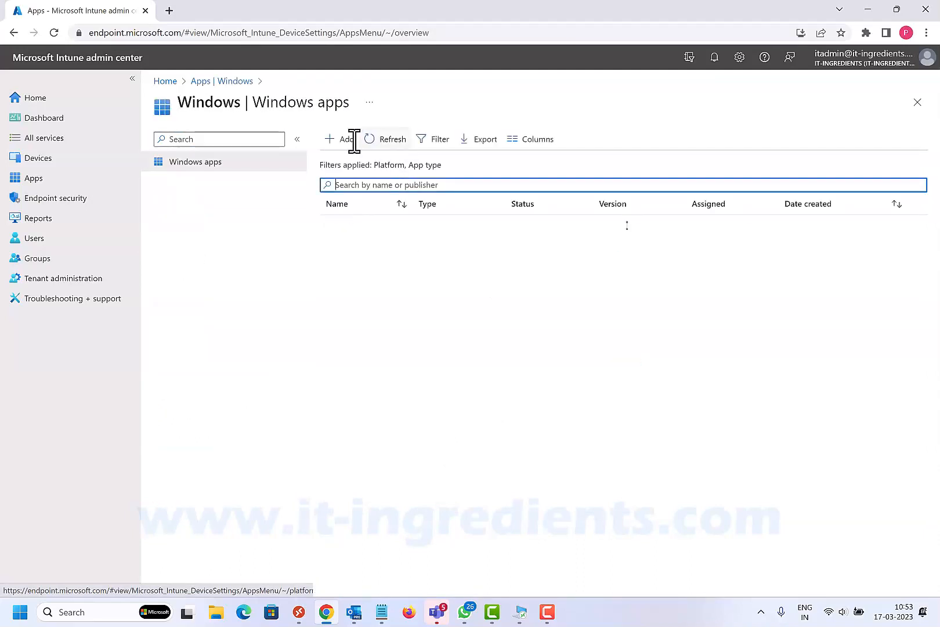
left_click(344, 141)
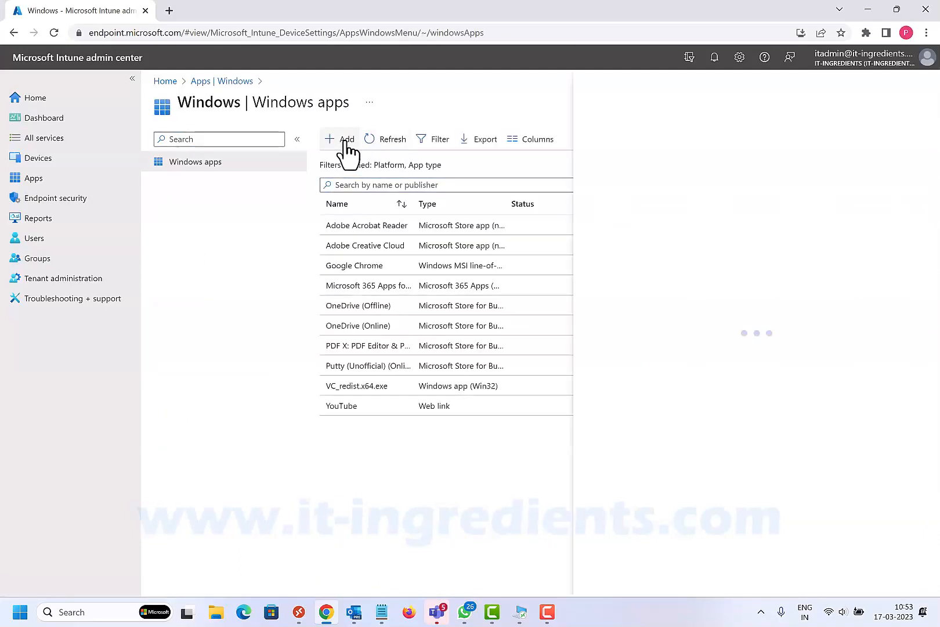
left_click(705, 148)
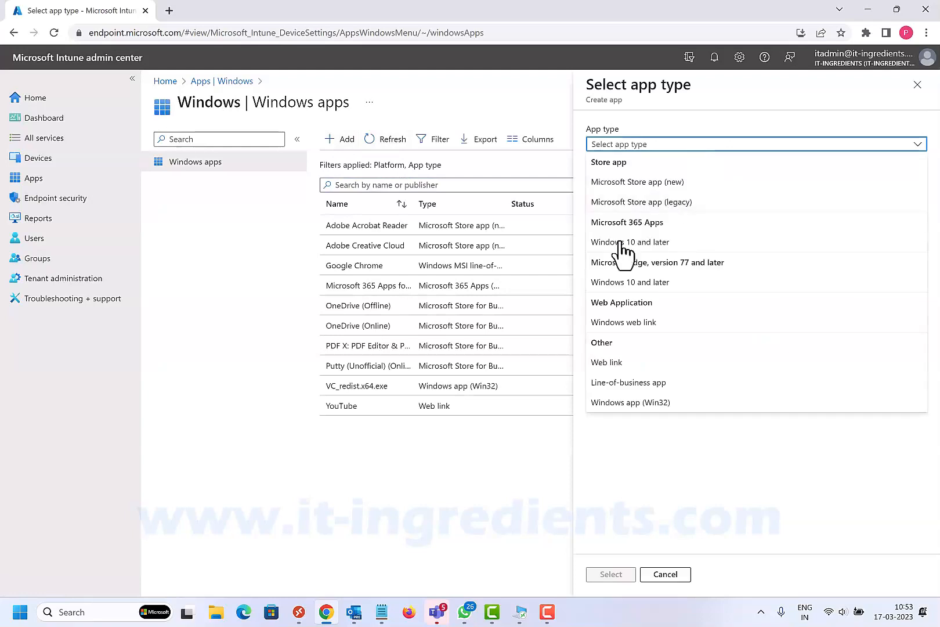
left_click(637, 403)
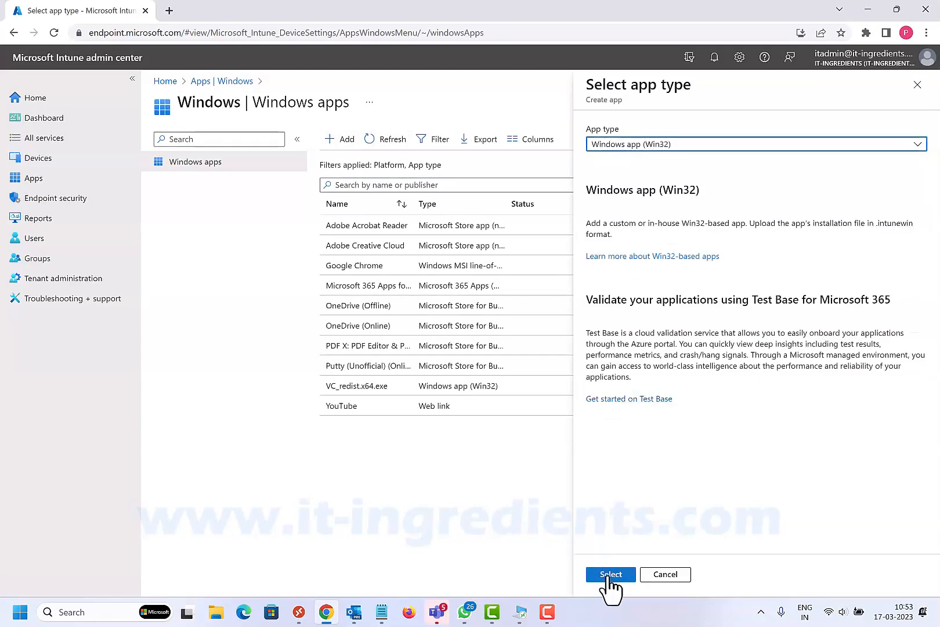
left_click(611, 575)
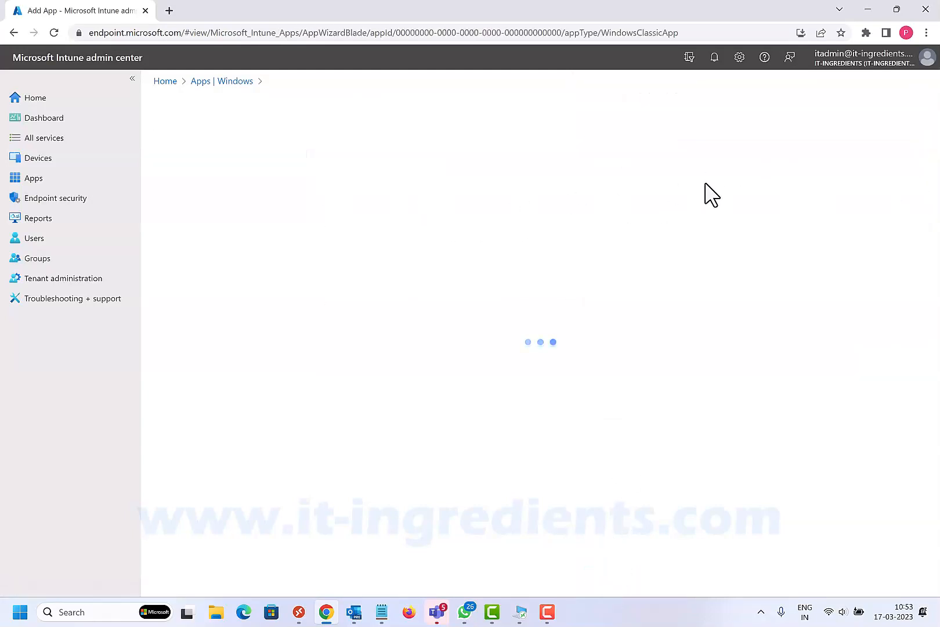
- Choose AzureMonitorAgentClientSetup.intunewin from the Apps folder as the new app's package file
left_click(394, 176)
left_click(648, 137)
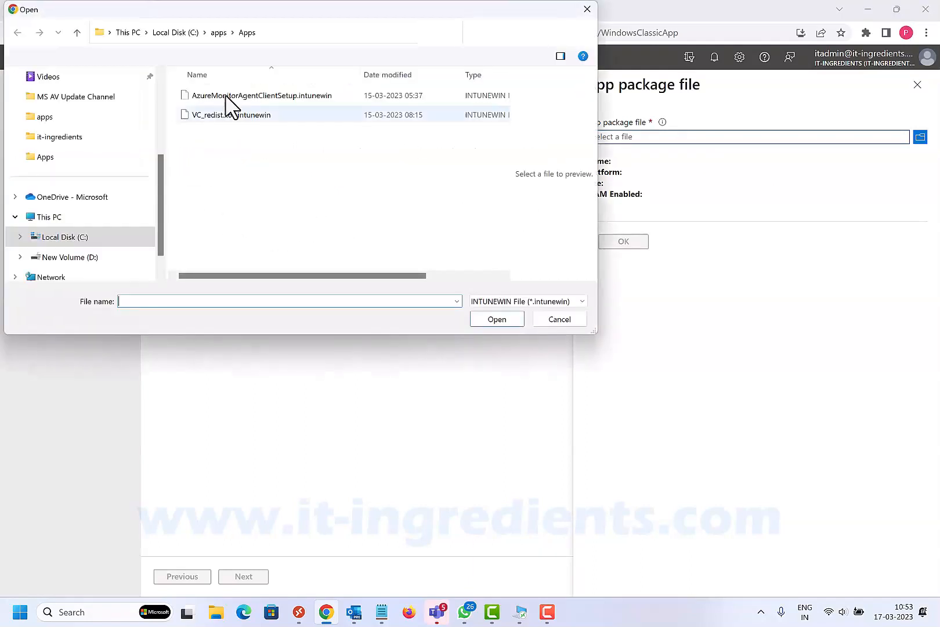
left_click(238, 99)
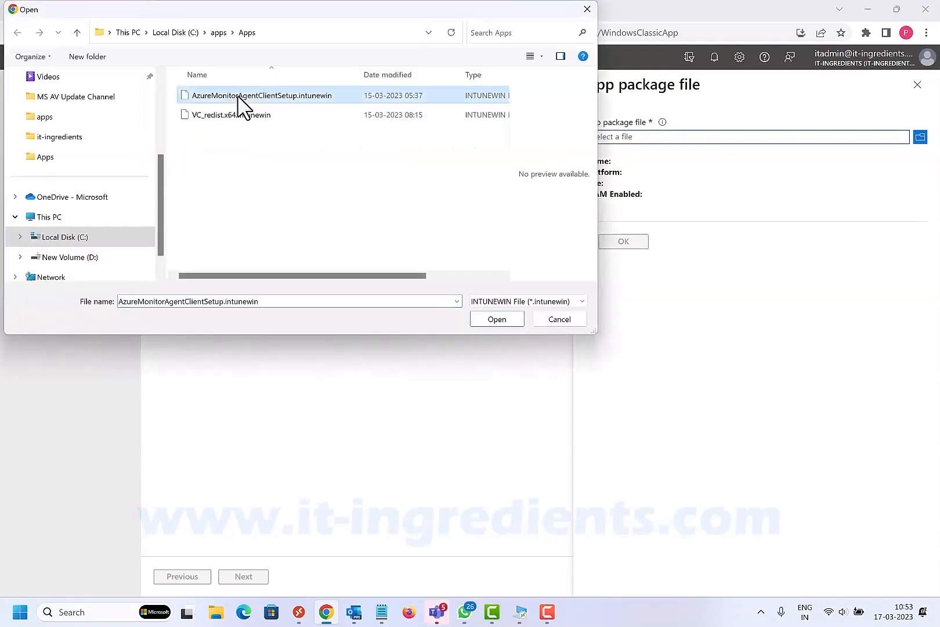
left_click(493, 316)
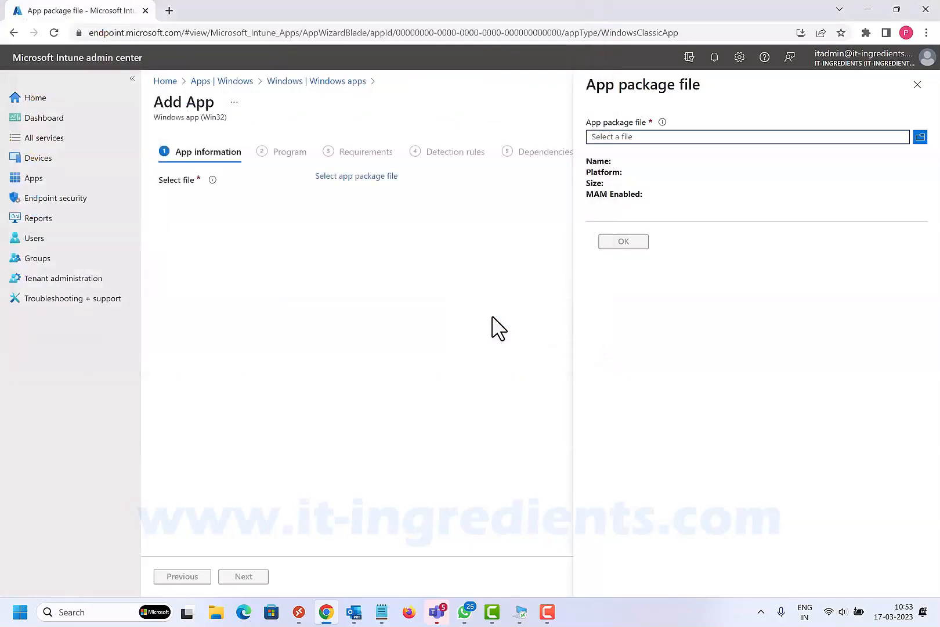
left_click(625, 255)
- Set the app's publisher to Microsoft, accept the prefilled install and uninstall commands, and continue to the requirements
left_click(244, 576)
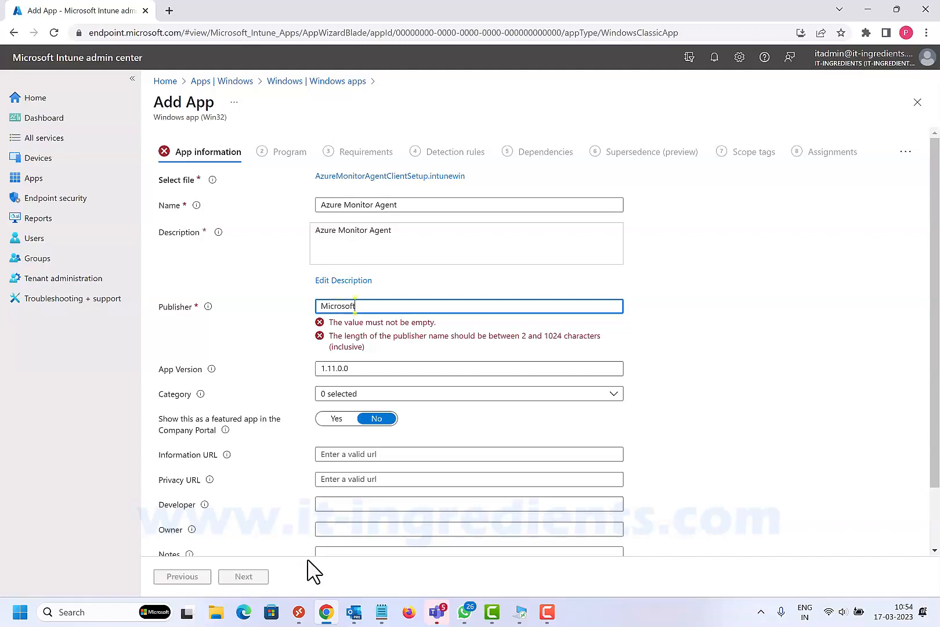
left_click(248, 576)
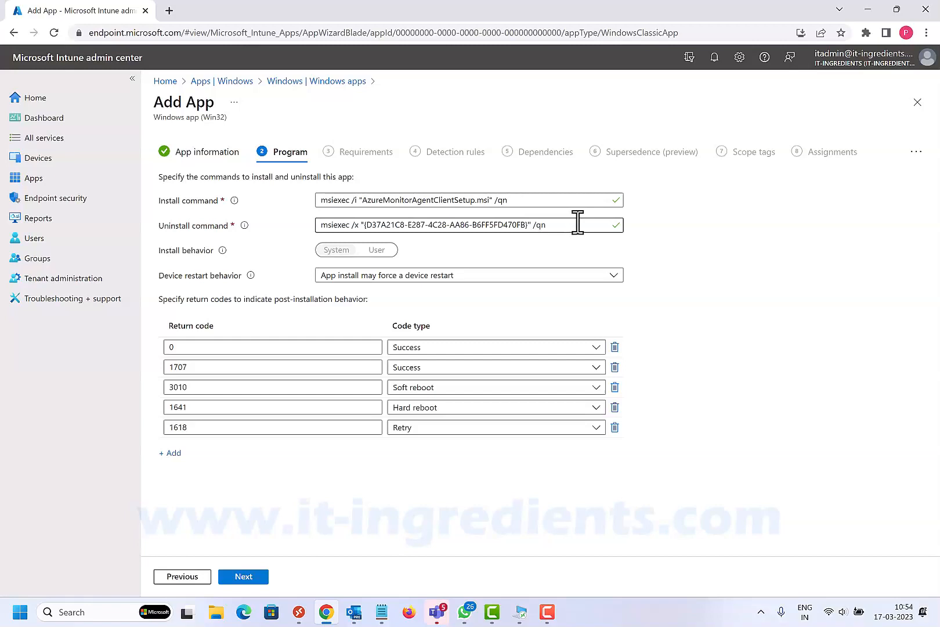
left_click(244, 578)
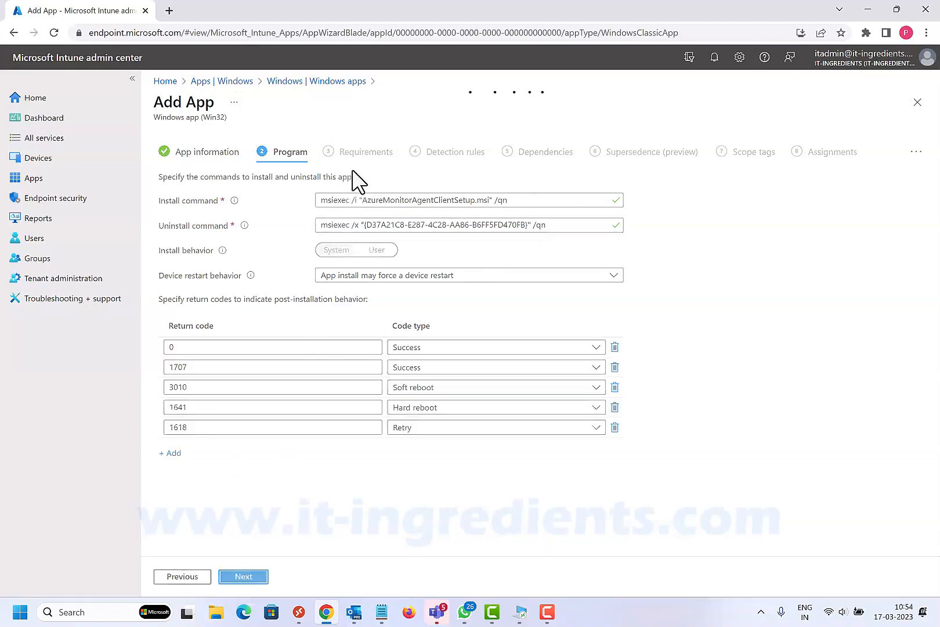
- Require 32-bit and 64-bit architectures with Windows 10 1909 as the minimum operating system, and continue to the detection rules
left_click(338, 203)
left_click(326, 217)
left_click(326, 238)
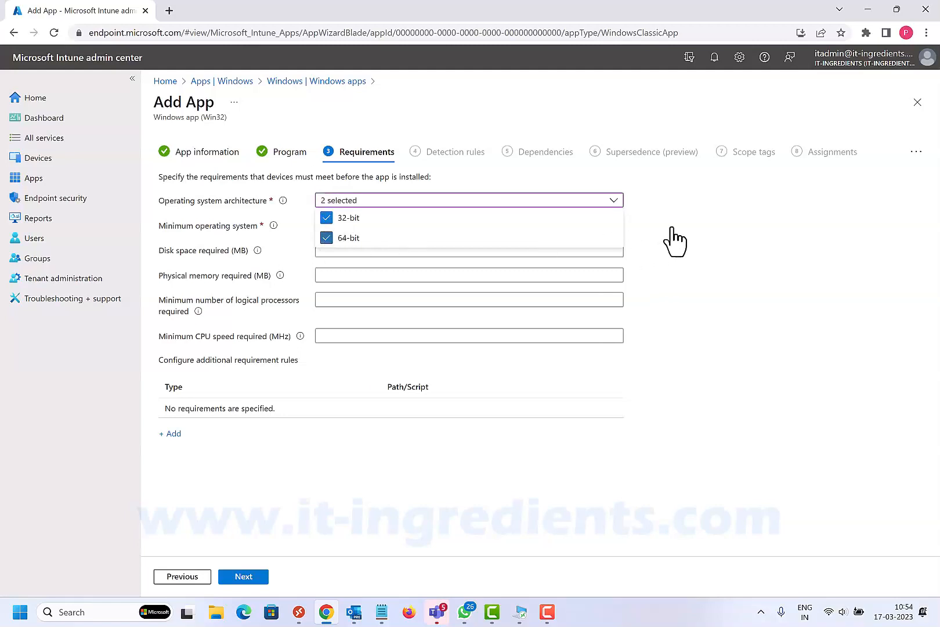
left_click(749, 232)
left_click(395, 227)
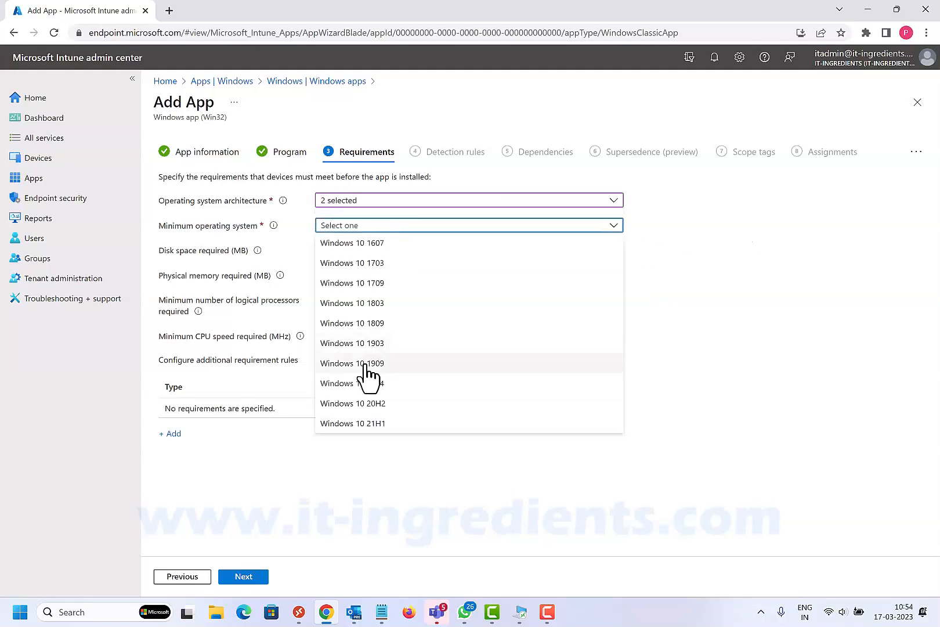
left_click(373, 361)
left_click(255, 578)
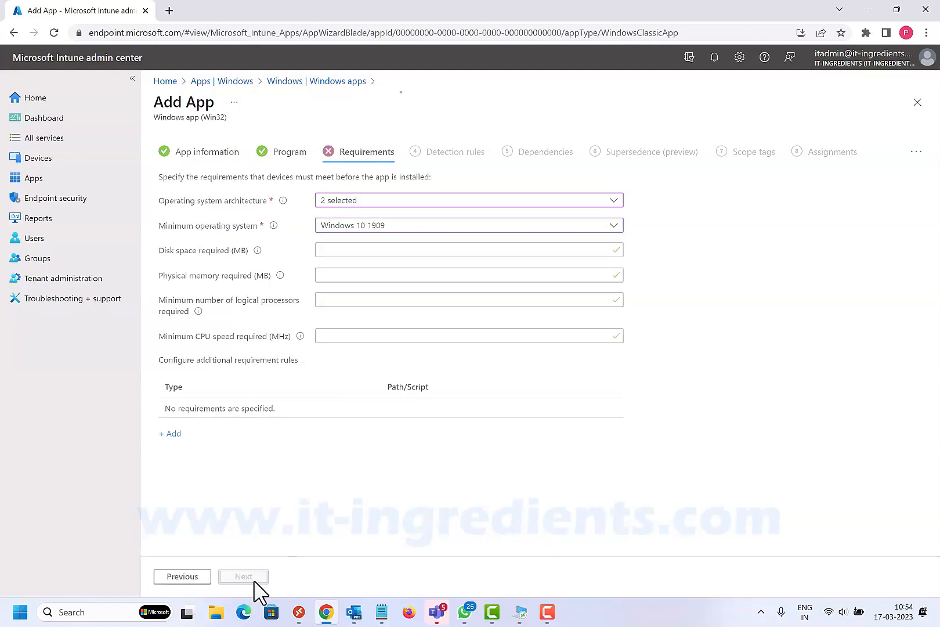
left_click(253, 577)
- Manually configure an MSI detection rule with the prefilled product code and no product version check, and continue to the dependencies
left_click(348, 201)
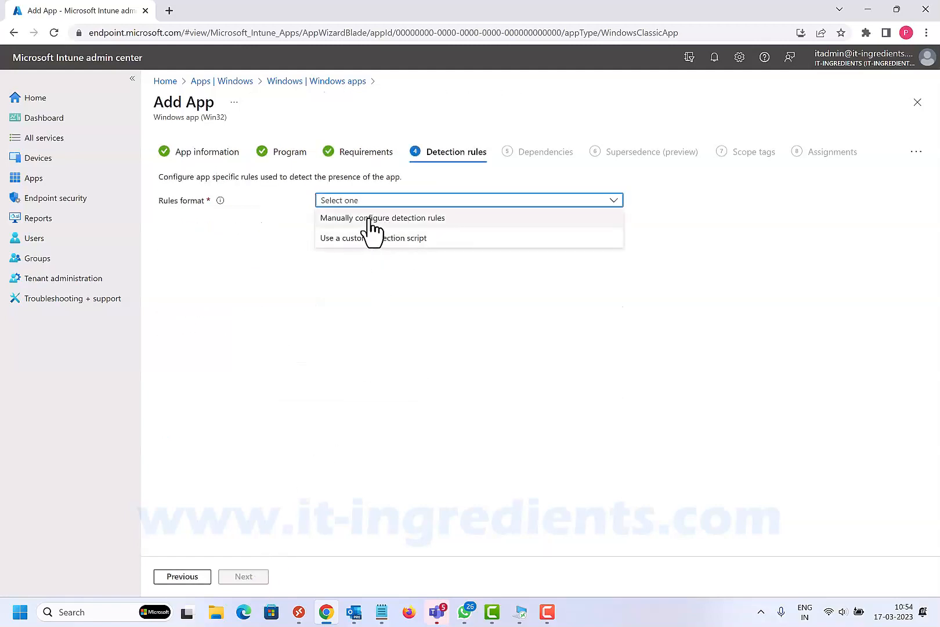
left_click(368, 221)
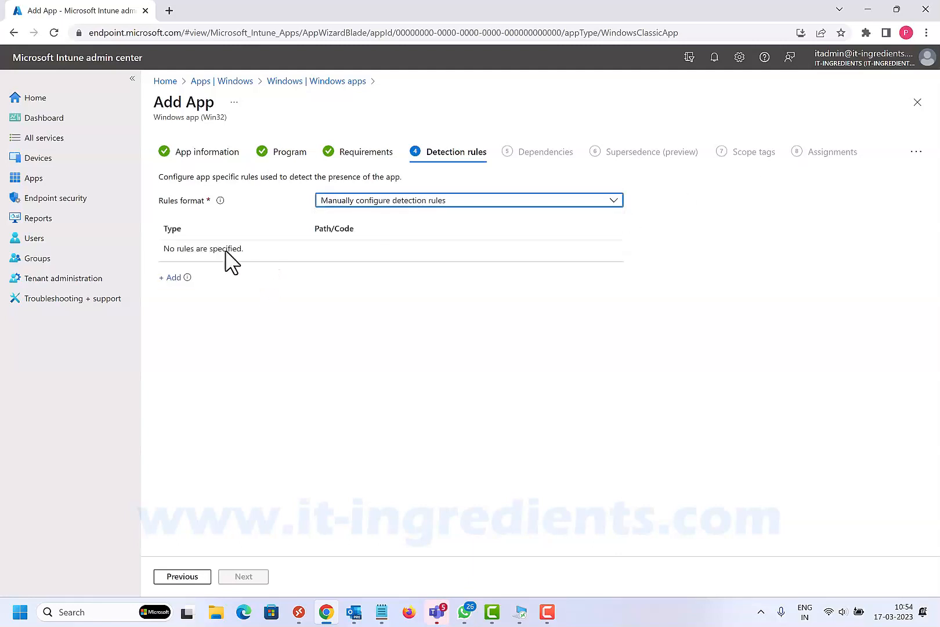
left_click(177, 278)
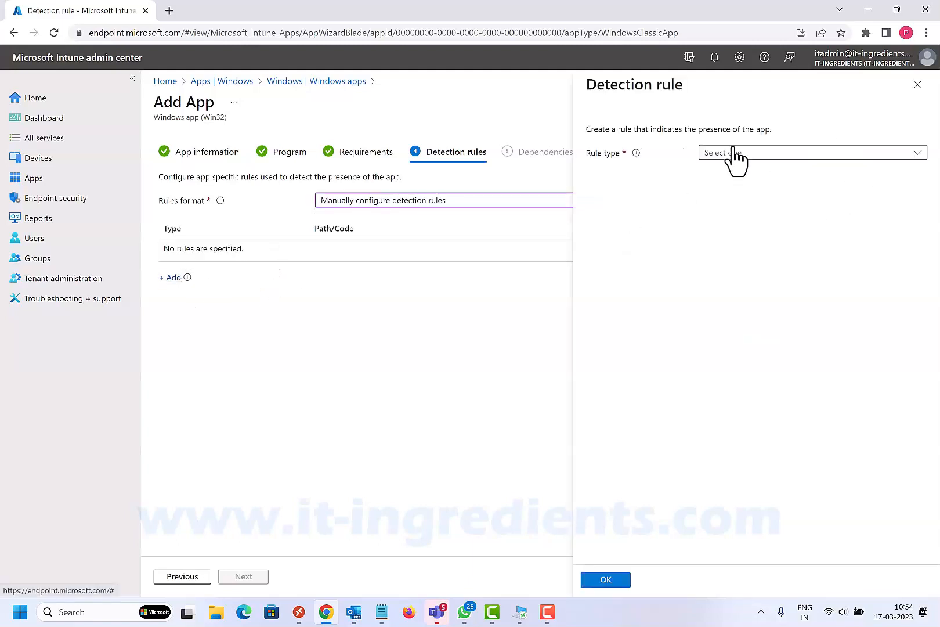
left_click(739, 152)
left_click(716, 172)
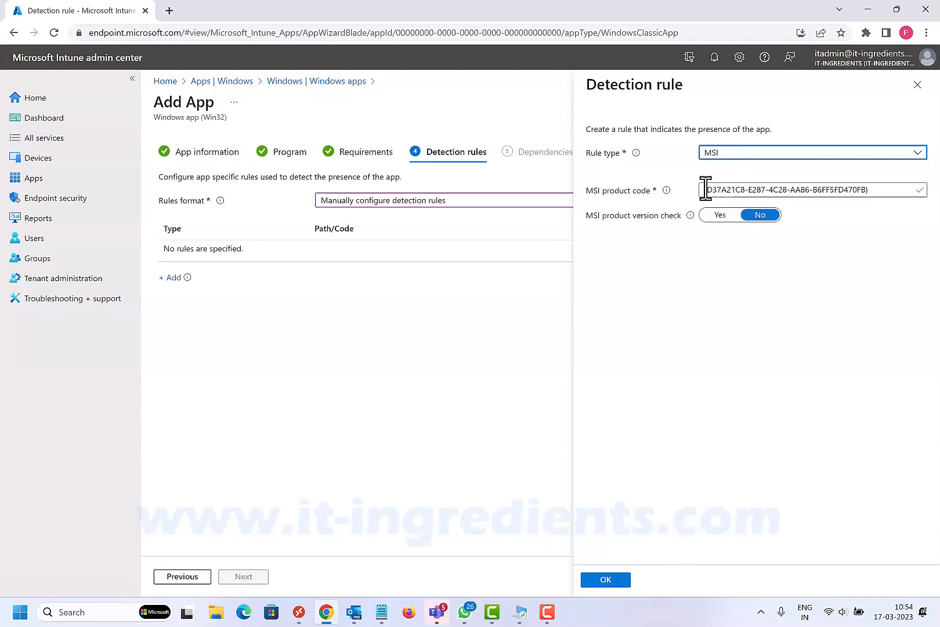
left_click(606, 580)
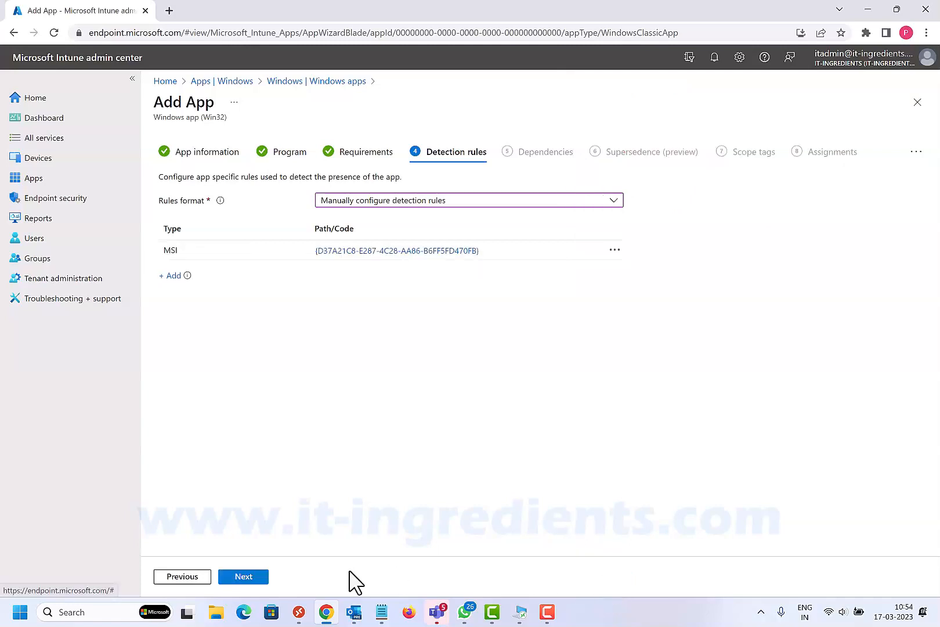
left_click(251, 582)
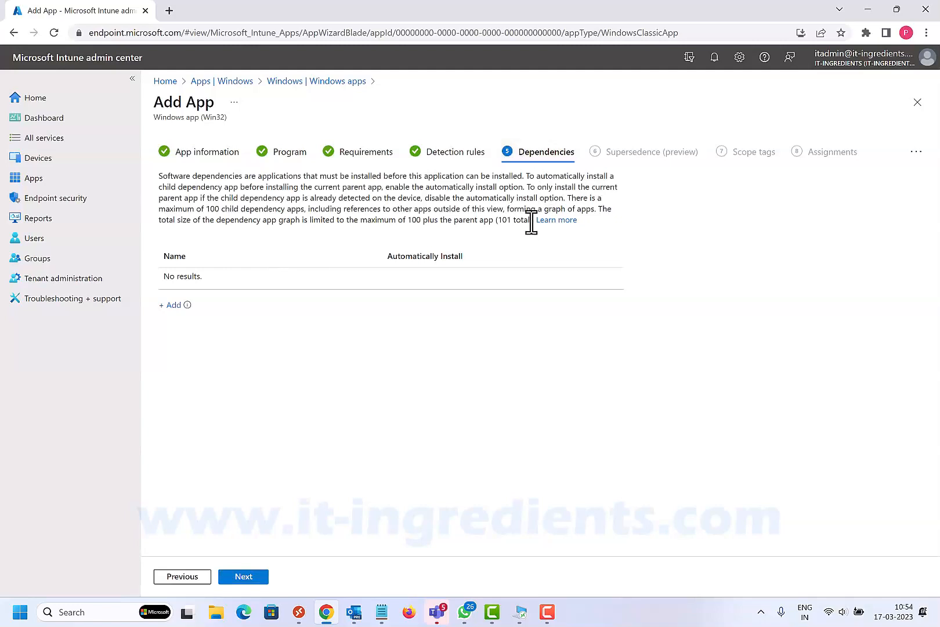
- Add VC_redist.x64.exe as a dependency of the Azure Monitor Agent app with automatic installation enabled
left_click(174, 306)
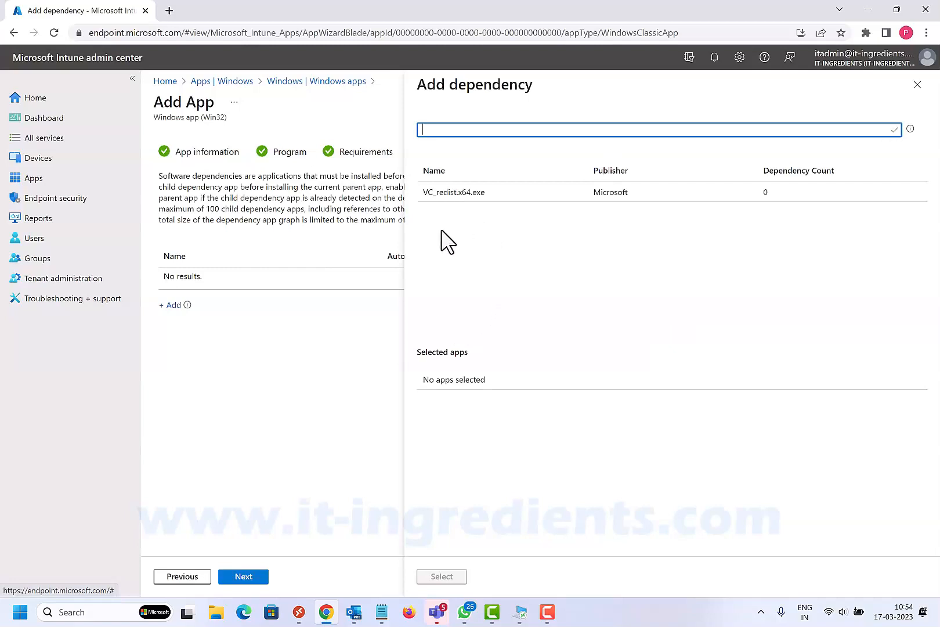
left_click(442, 193)
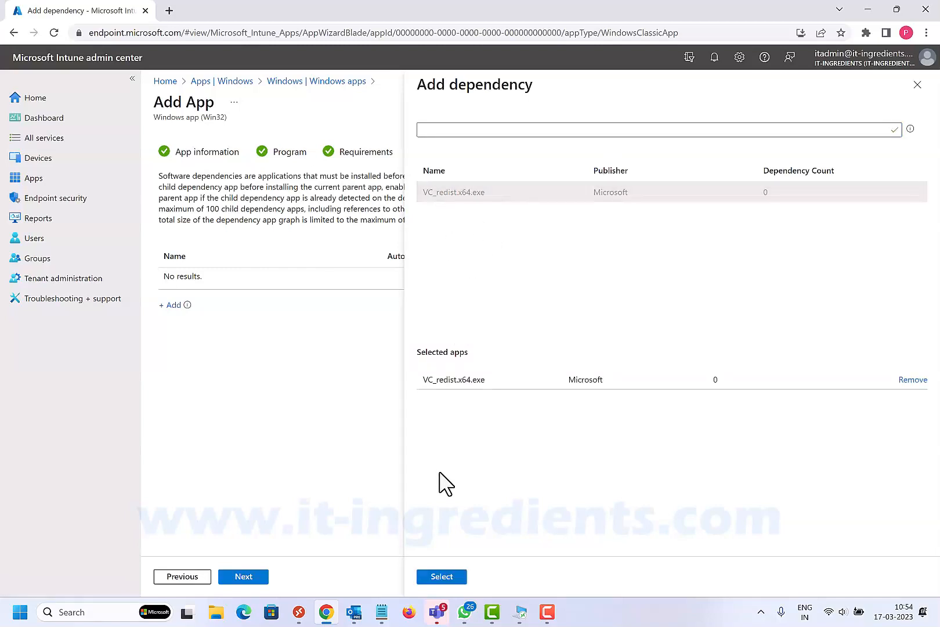
left_click(442, 576)
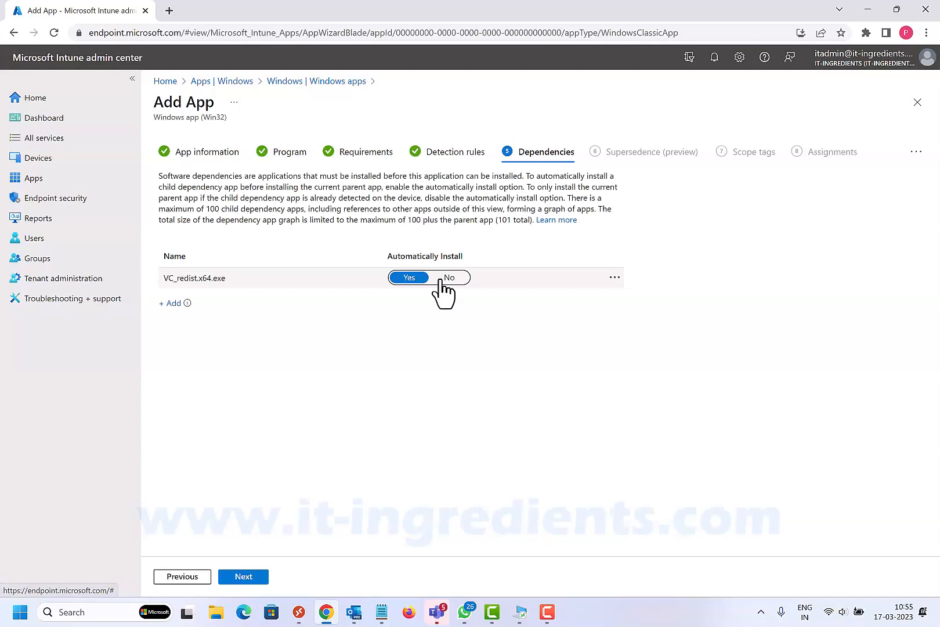
- Leave supersedence and scope tags unset for the Azure Monitor Agent app and continue to its assignments
left_click(249, 576)
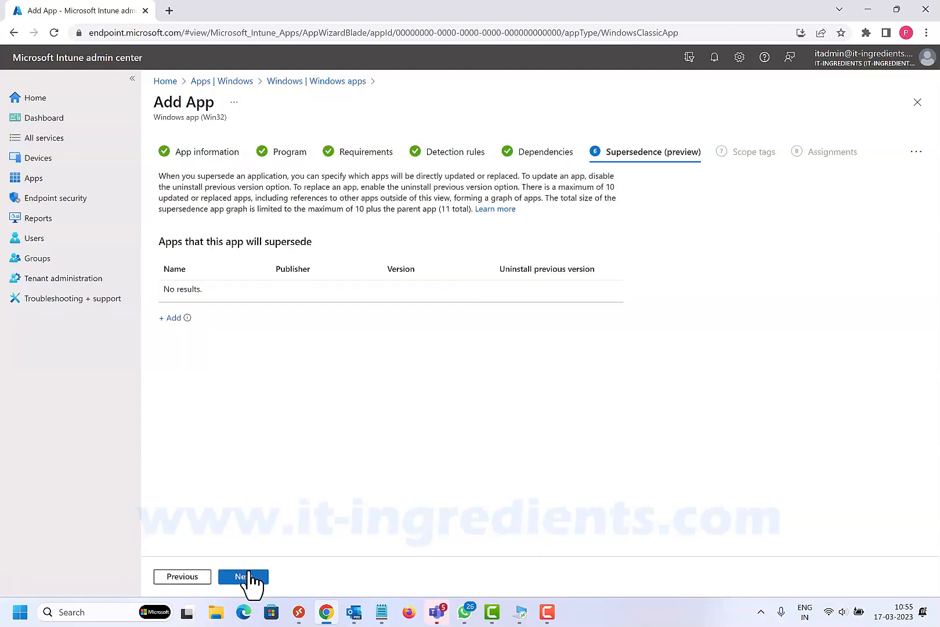
left_click(249, 576)
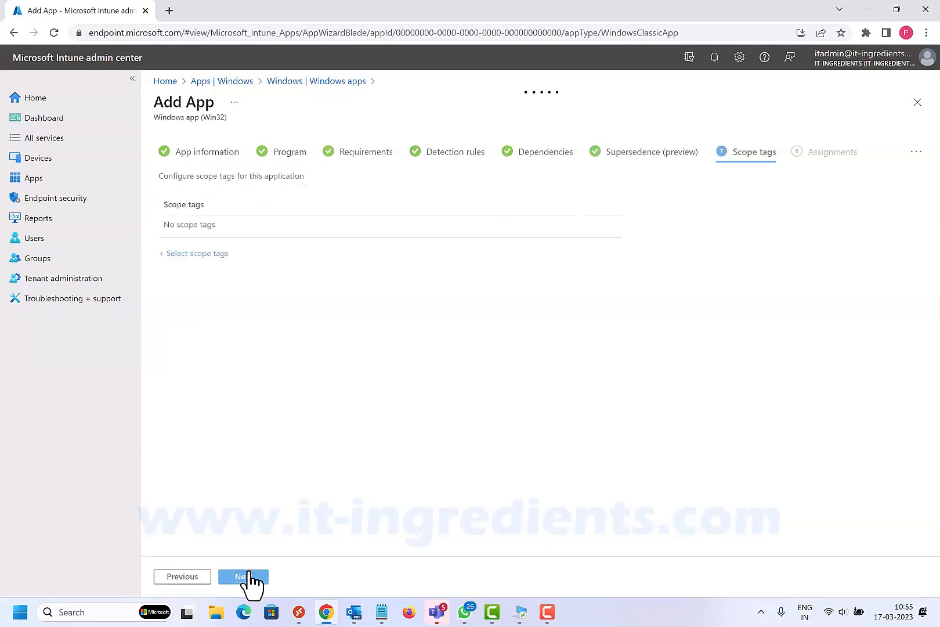
left_click(244, 578)
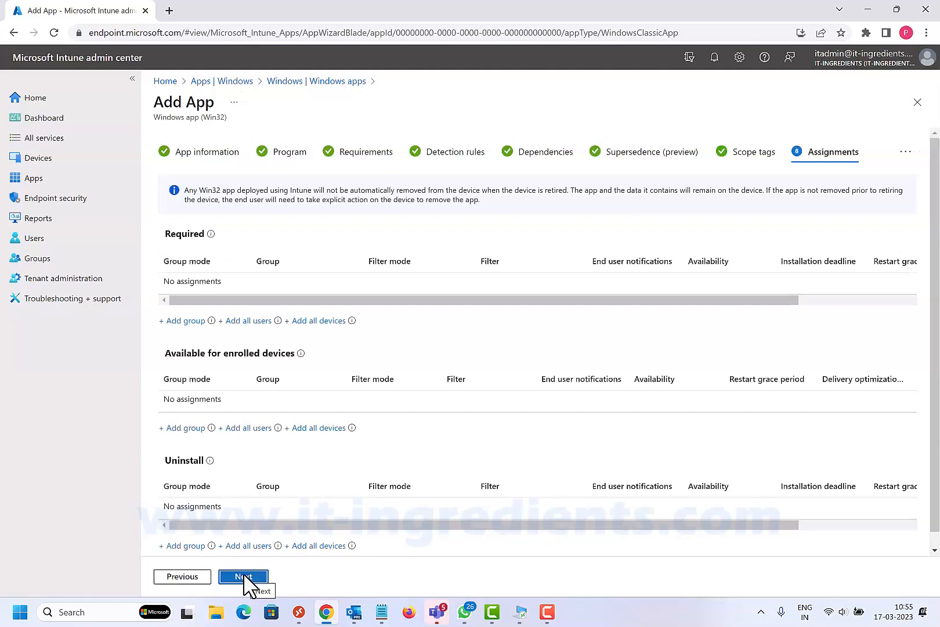
- Assign the Azure Monitor Agent app as required to the azure-monitoring-agent group, review the summary and create the app
left_click(191, 323)
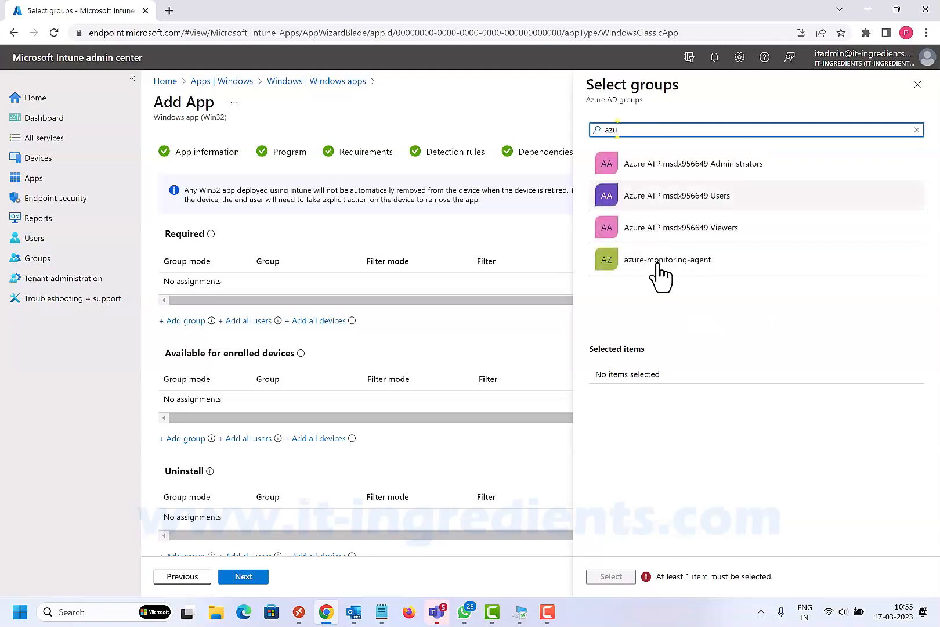
left_click(687, 273)
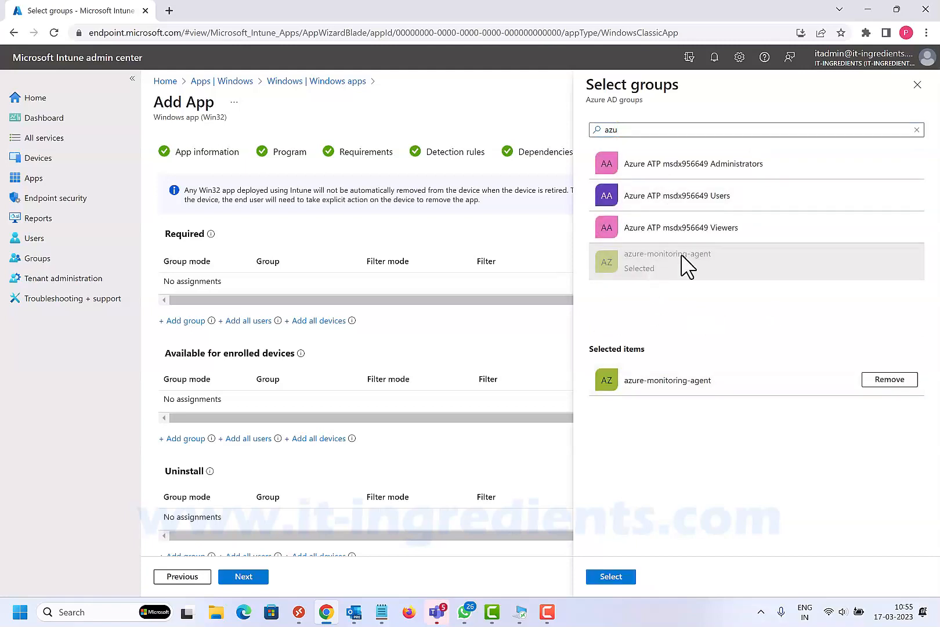
left_click(611, 577)
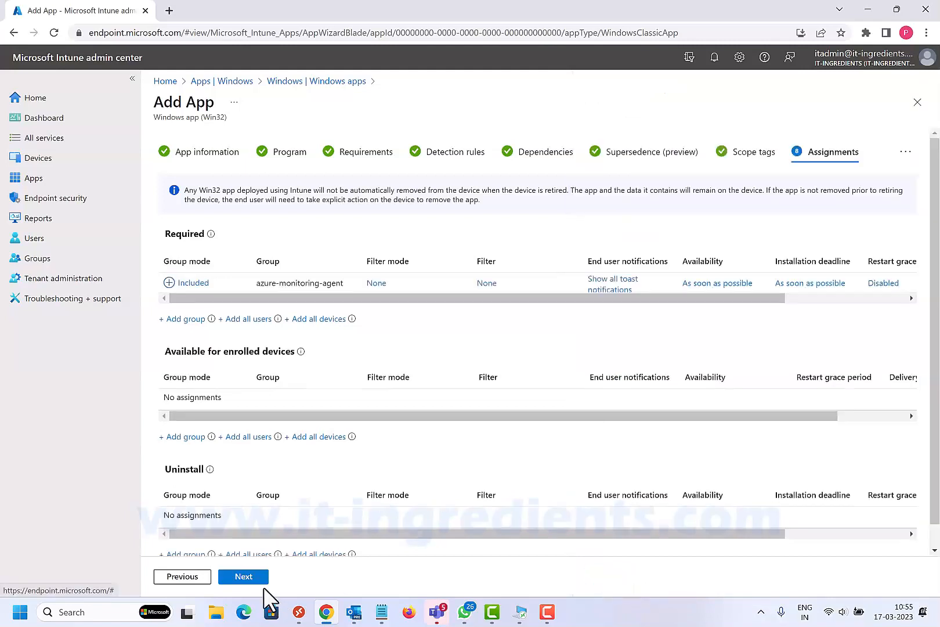
left_click(251, 572)
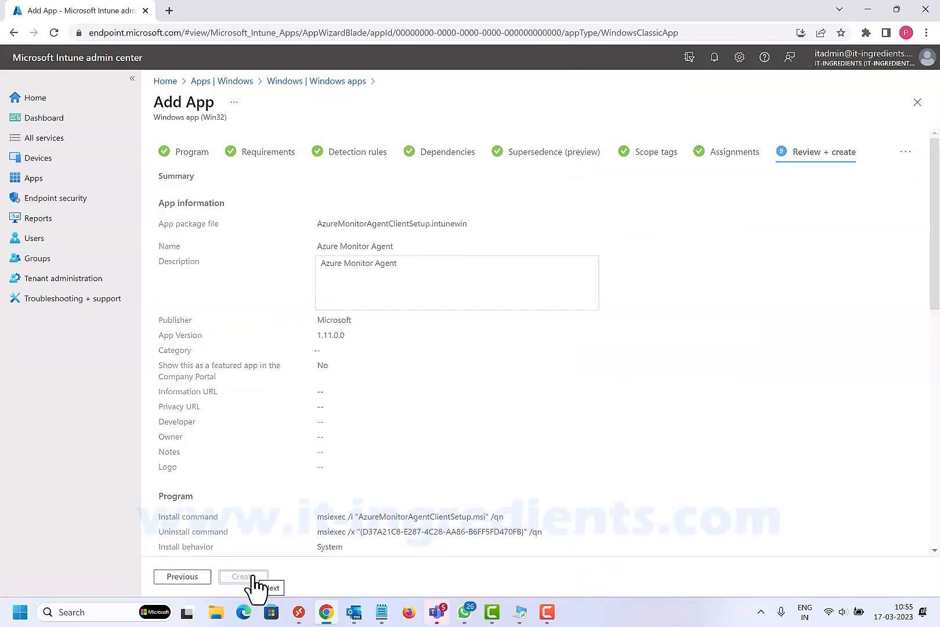
left_click(245, 582)
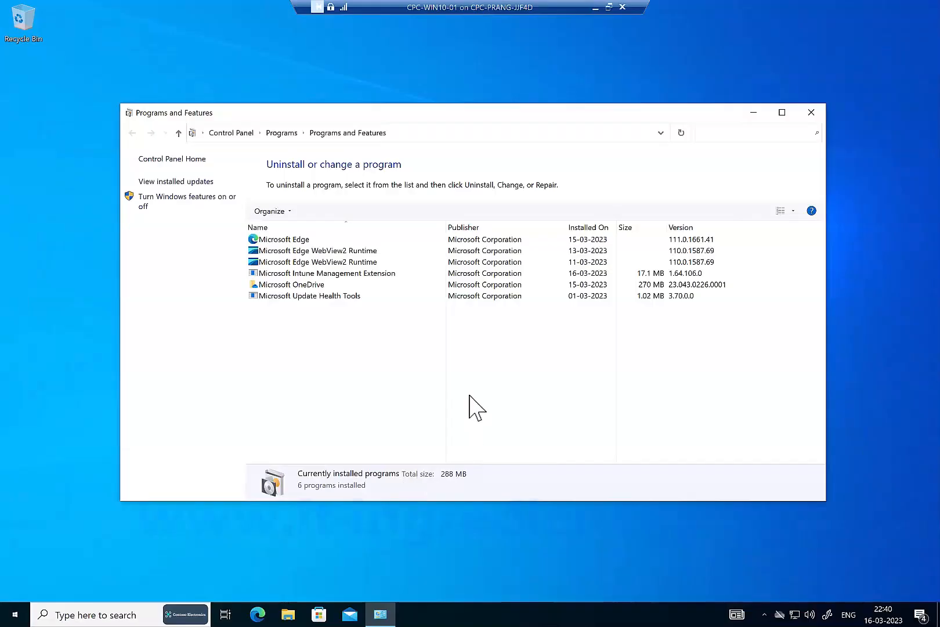
- On the CPC-WIN10-01 client, refresh the installed programs list and sync the device with Intune through its Access work or school connection
right_click(495, 362)
left_click(529, 412)
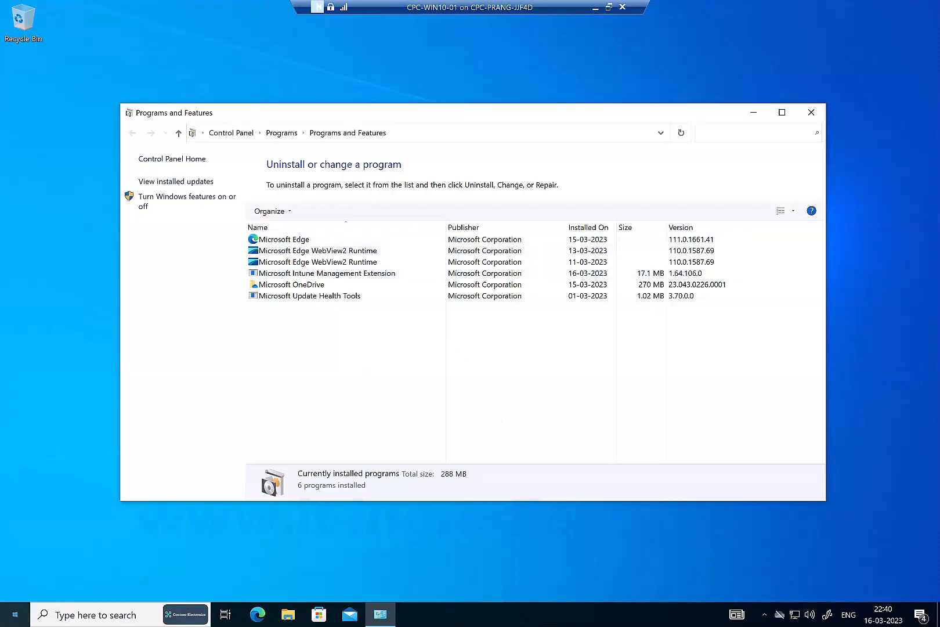
left_click(15, 616)
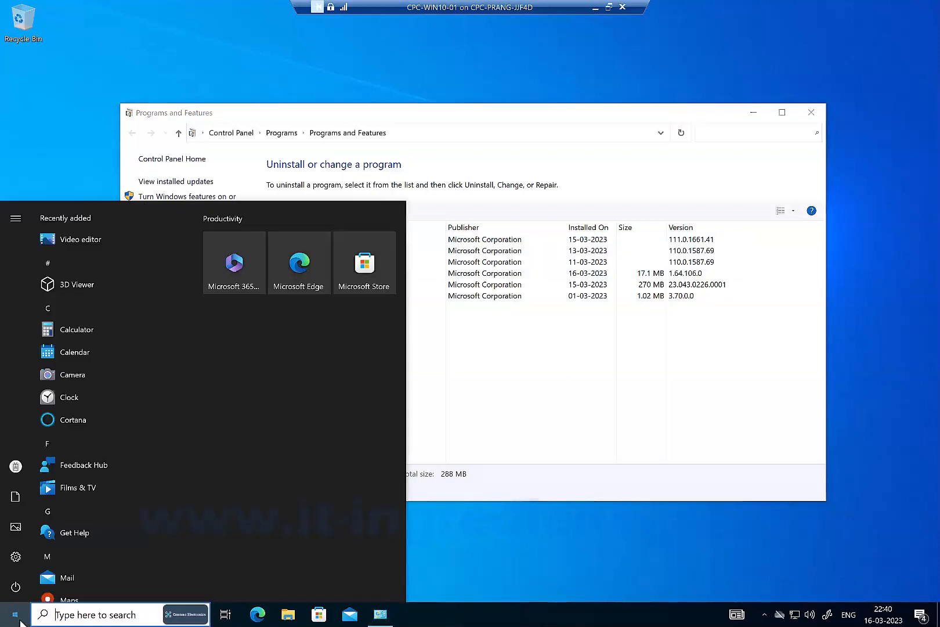
type("join")
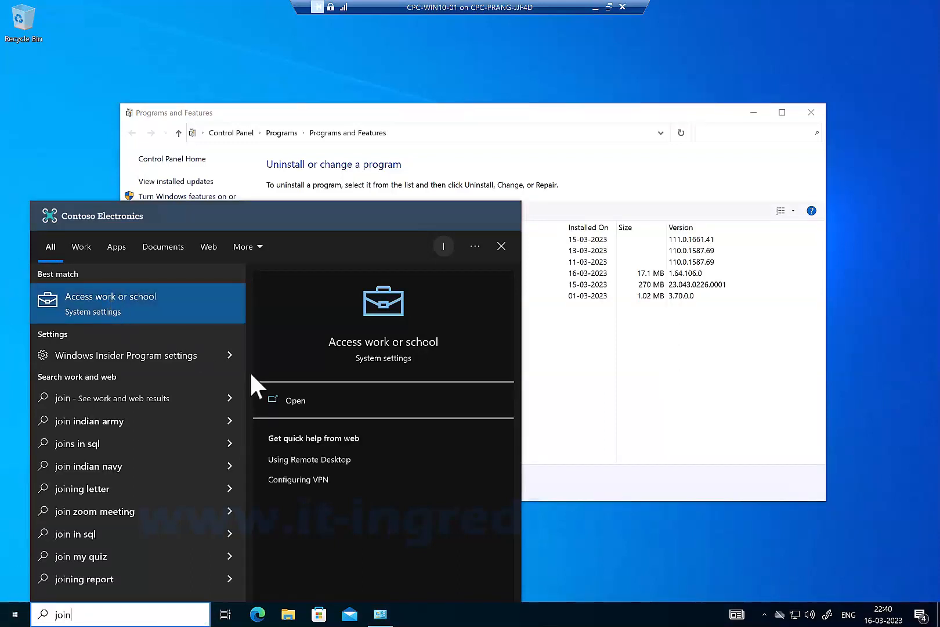
left_click(296, 404)
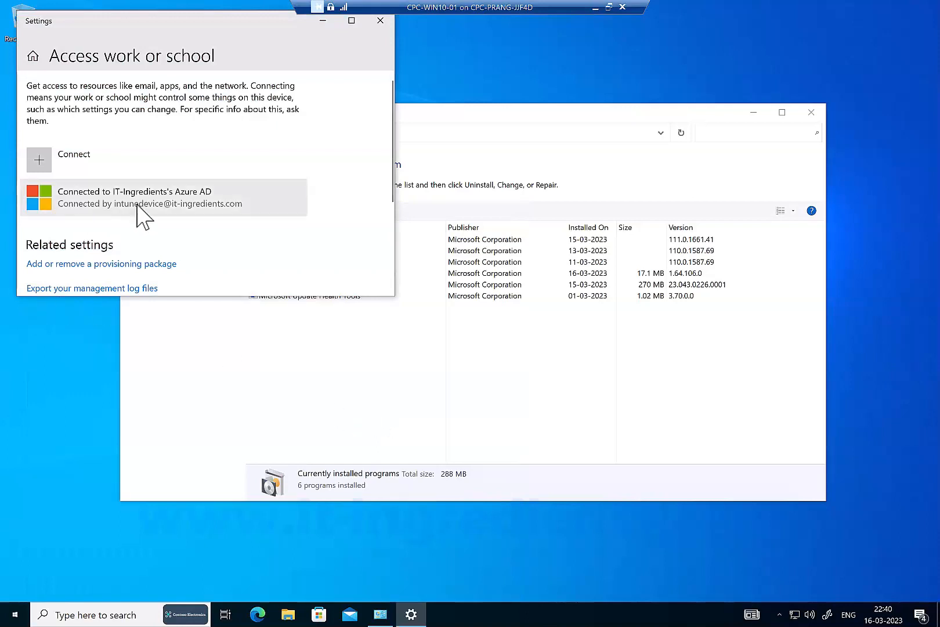
left_click(137, 204)
left_click(227, 259)
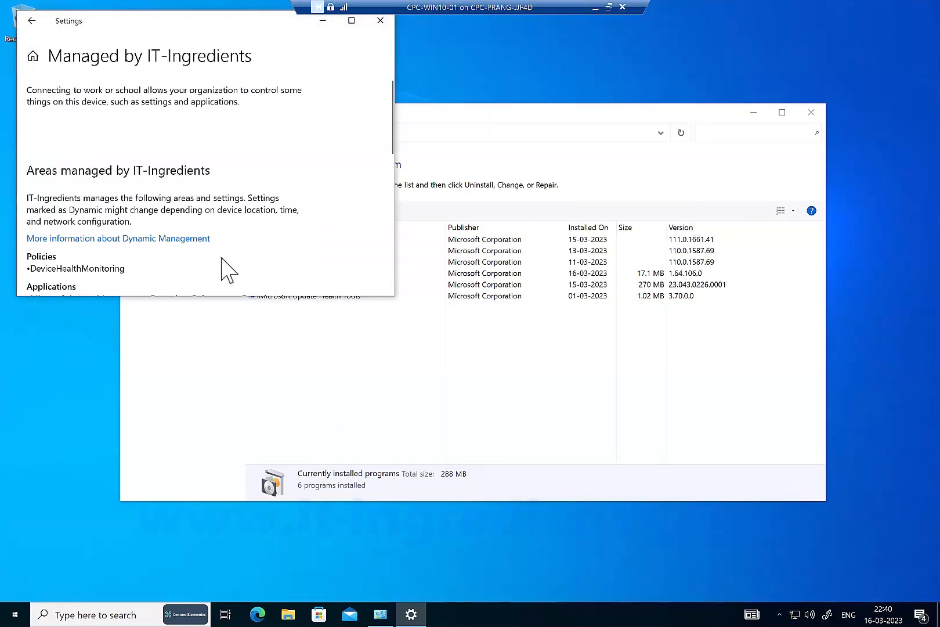
scroll(221, 258, "down", 5)
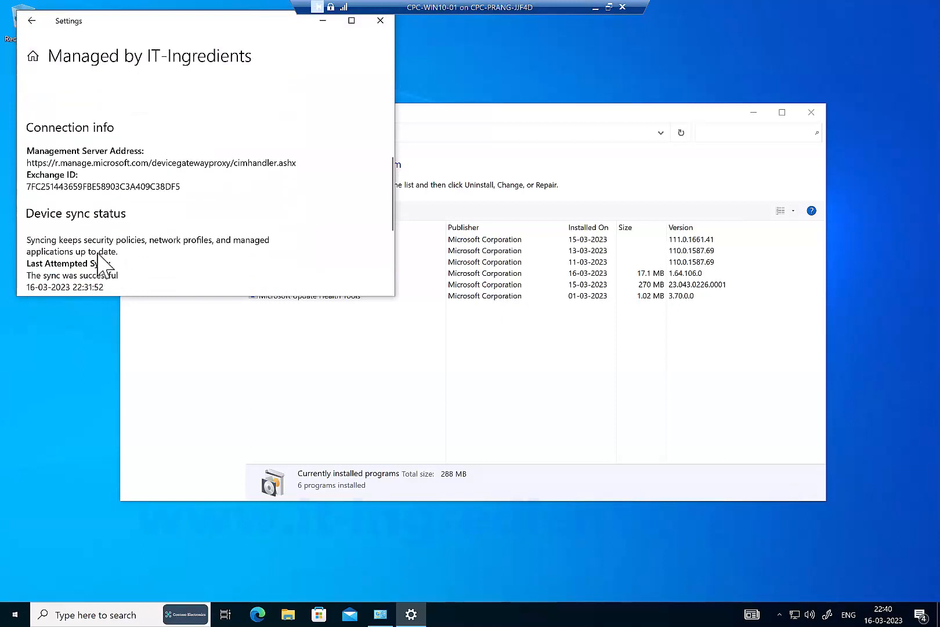
scroll(99, 264, "down", 3)
left_click(58, 148)
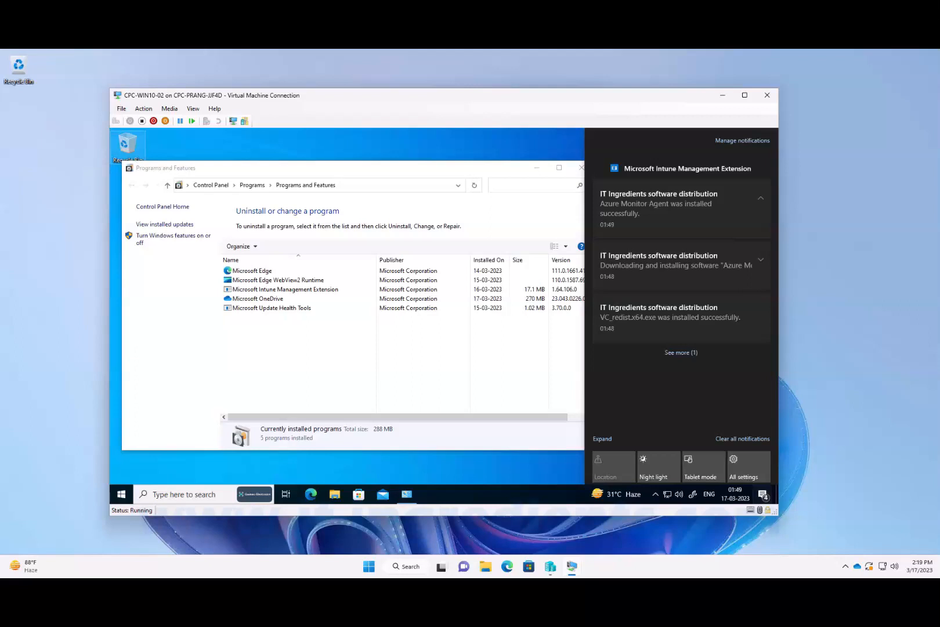
- Refresh the installed programs list on CPC-WIN10-02 and check the Microsoft Visual C++ 2015-2022 Redistributable (x64) and Azure Monitor Agent entries
left_click(425, 349)
right_click(424, 347)
left_click(448, 387)
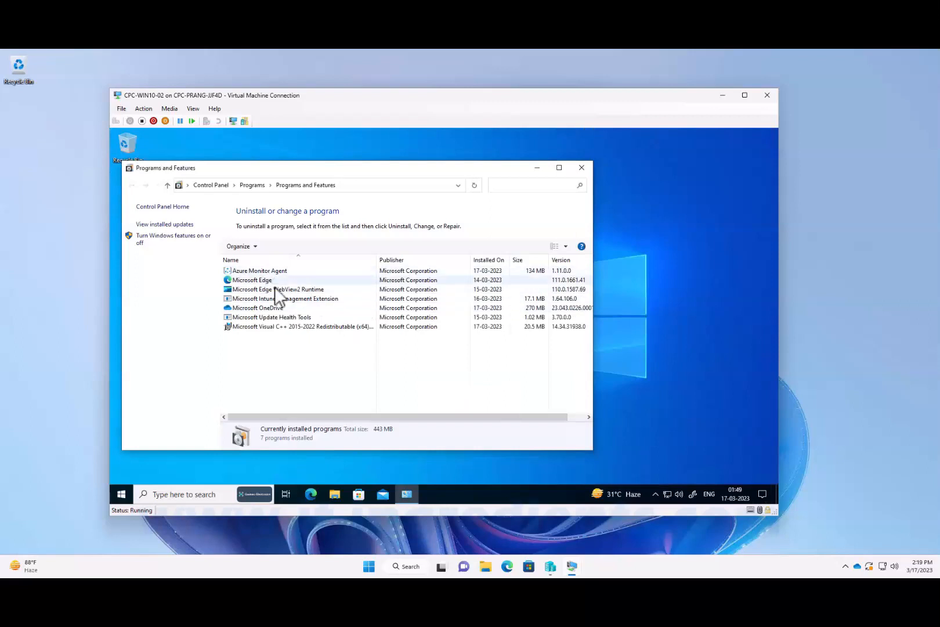
left_click(267, 326)
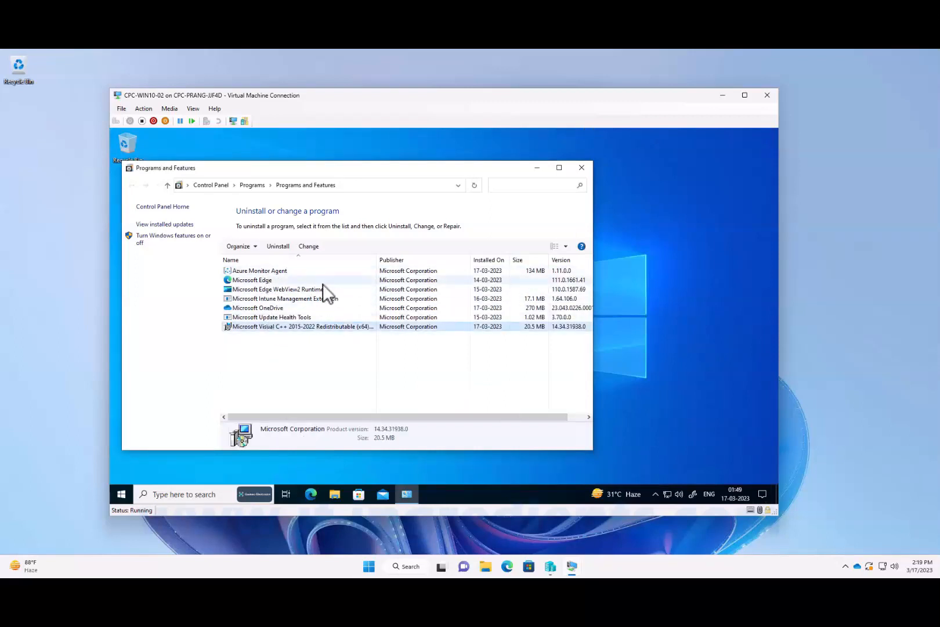
left_click(260, 270)
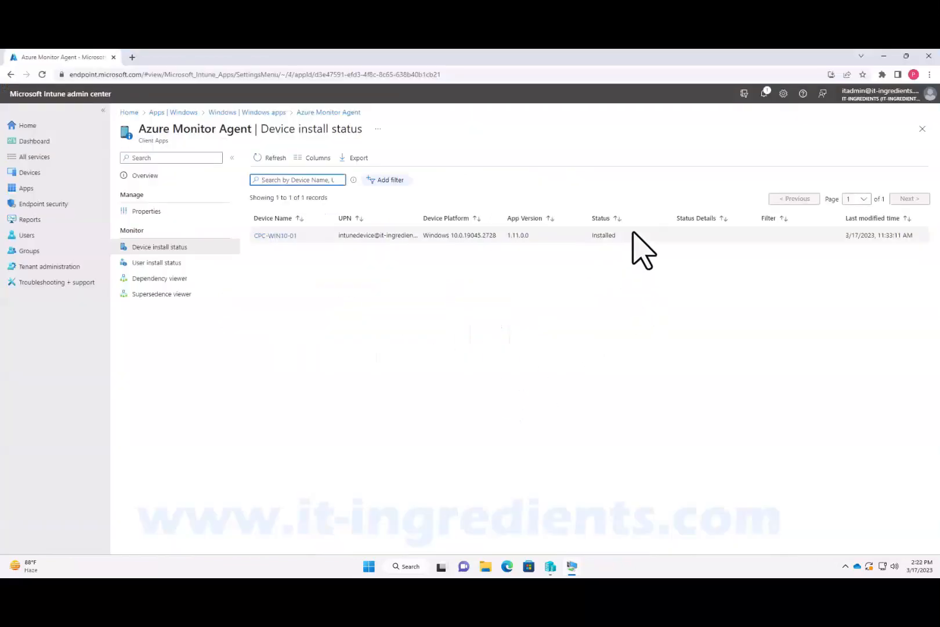
- Check the Azure Monitor Agent app's install status for CPC-WIN10-01 in the Intune admin center, and return to the home page
left_click_drag(615, 237, 591, 241)
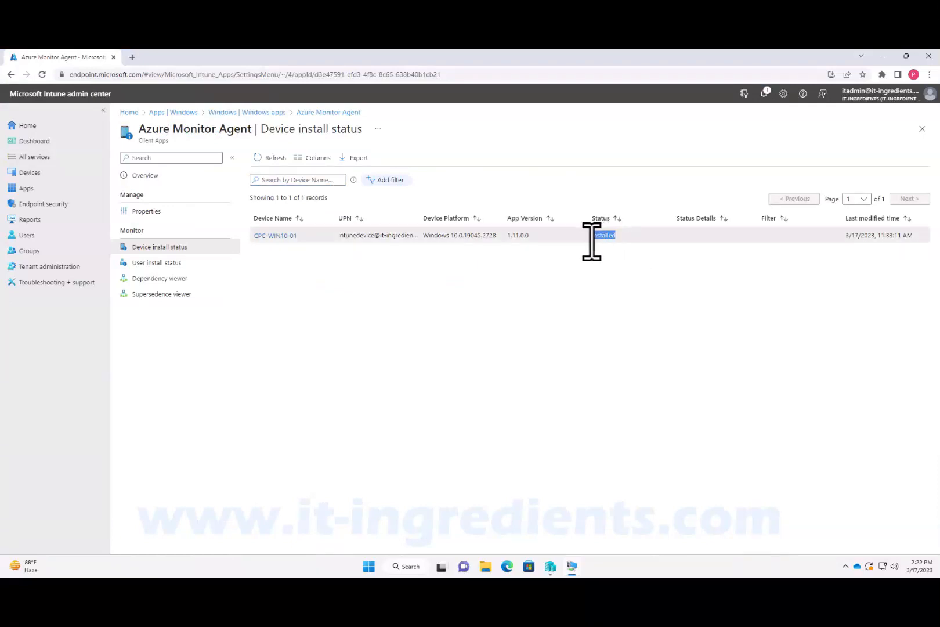
left_click(31, 127)
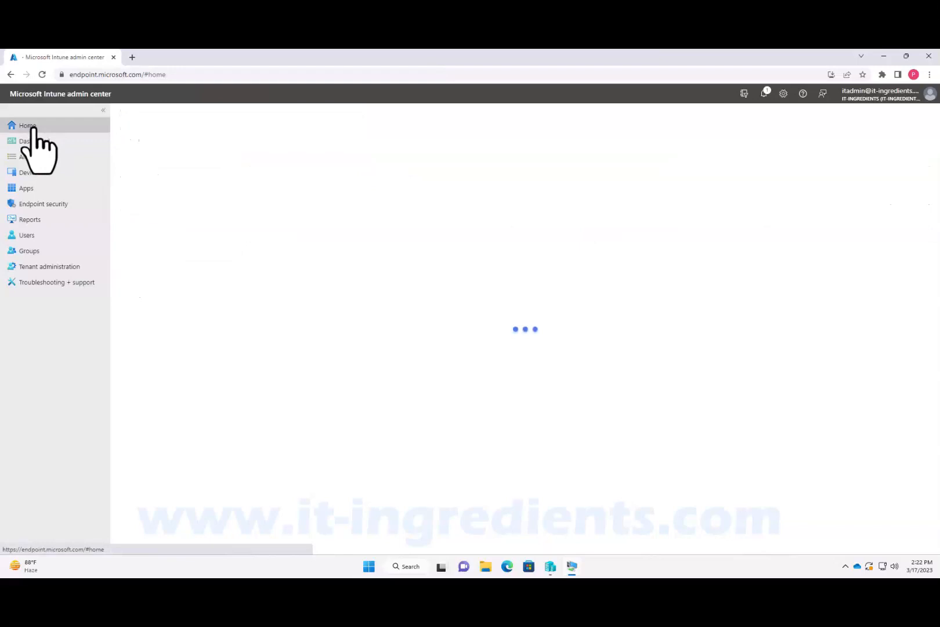